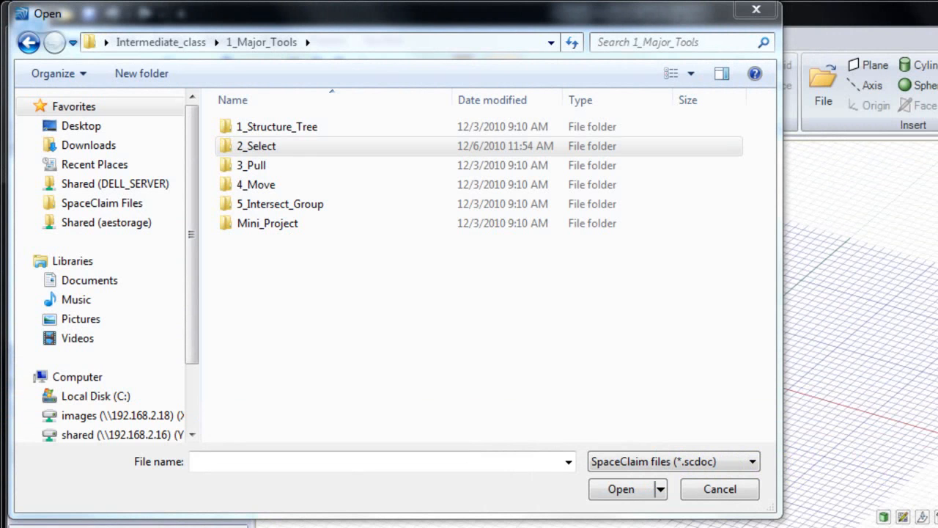
Open the file 1_Power_select.scdoc from the 2_Select folder.
left_click(285, 147)
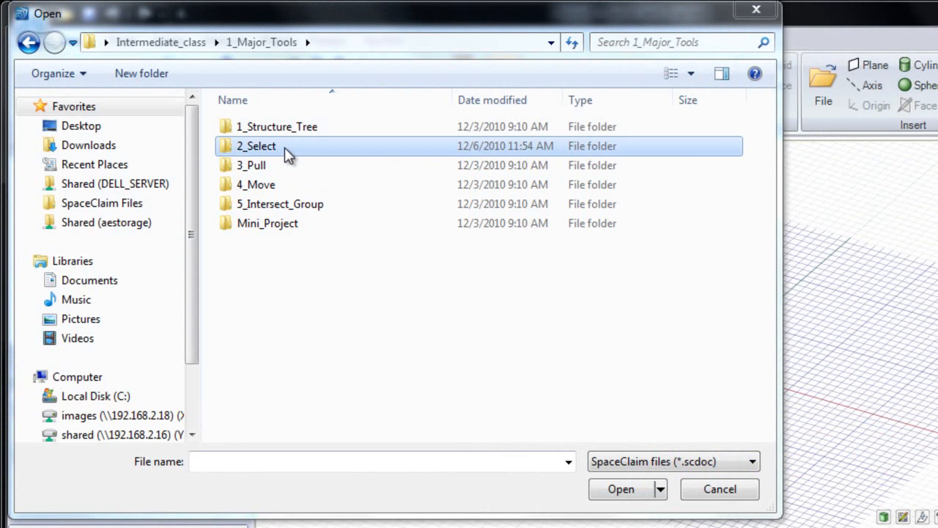
double_click(285, 147)
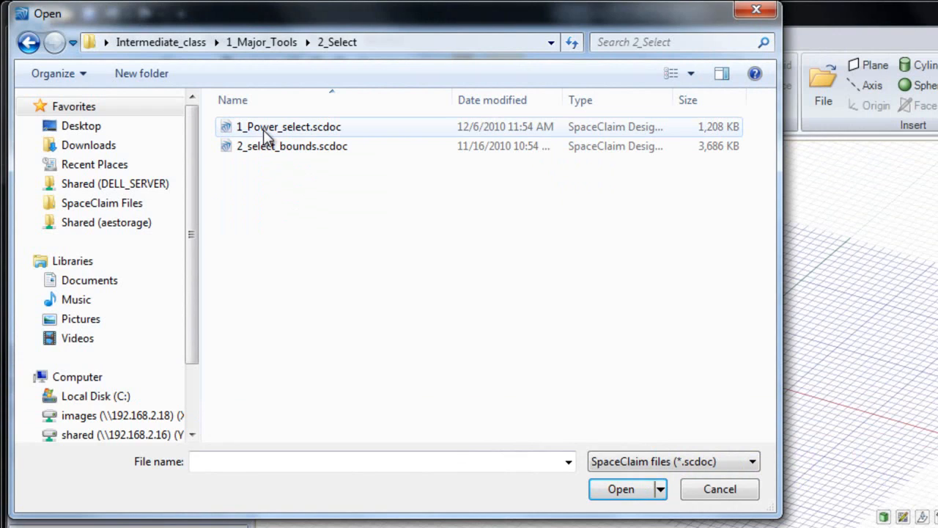
double_click(265, 132)
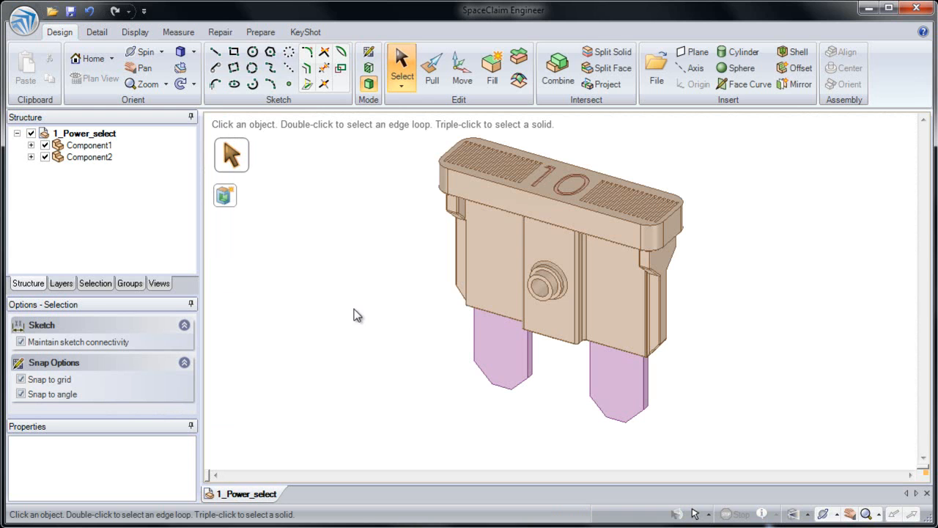
Bring up the power selection tools and look through the available search types with All Types kept.
scroll(498, 306, "up", 4)
middle_click_drag(509, 302, 544, 199)
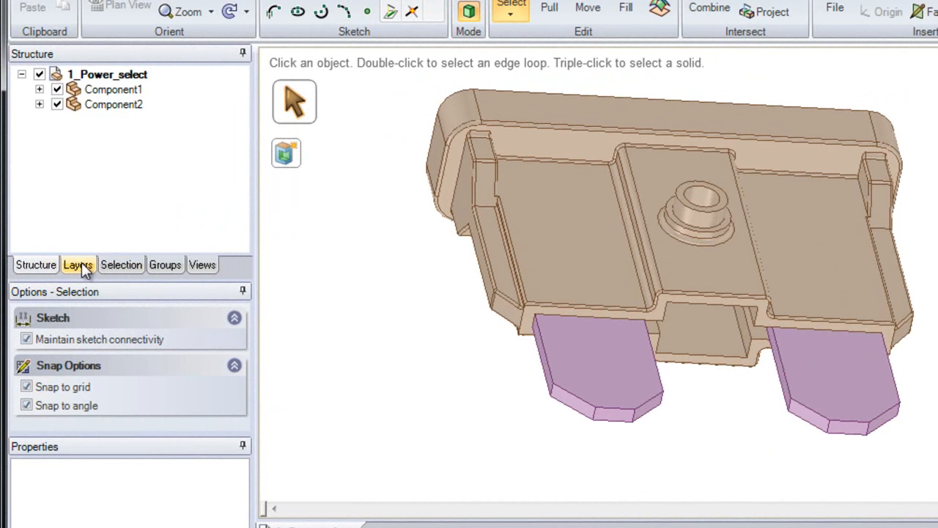
left_click(119, 267)
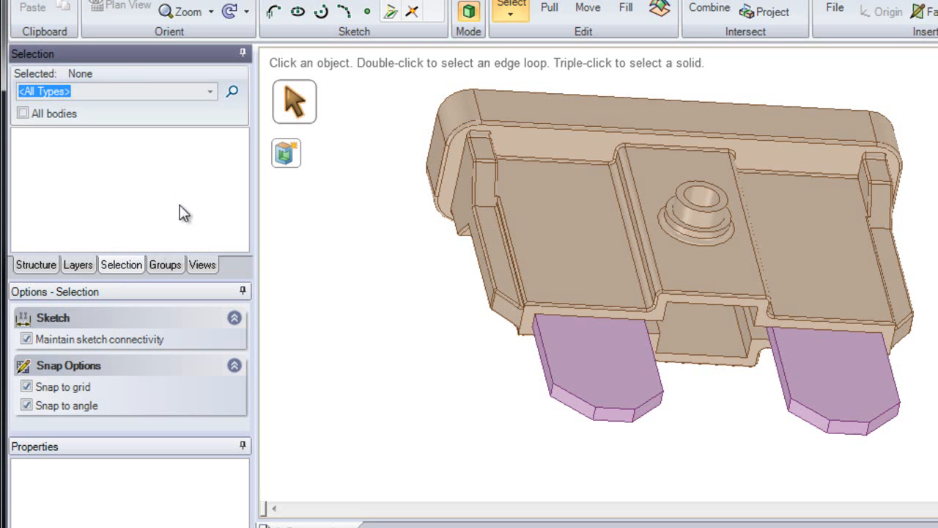
left_click(209, 94)
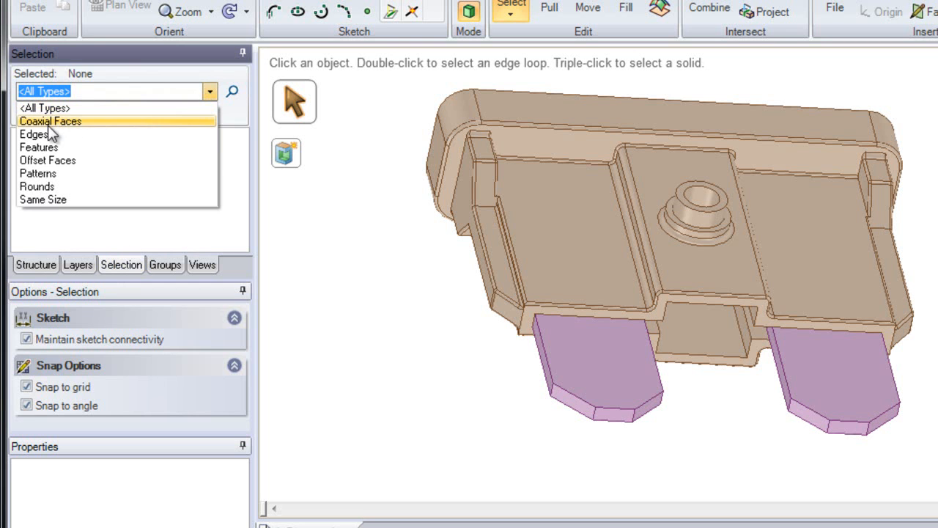
left_click(211, 94)
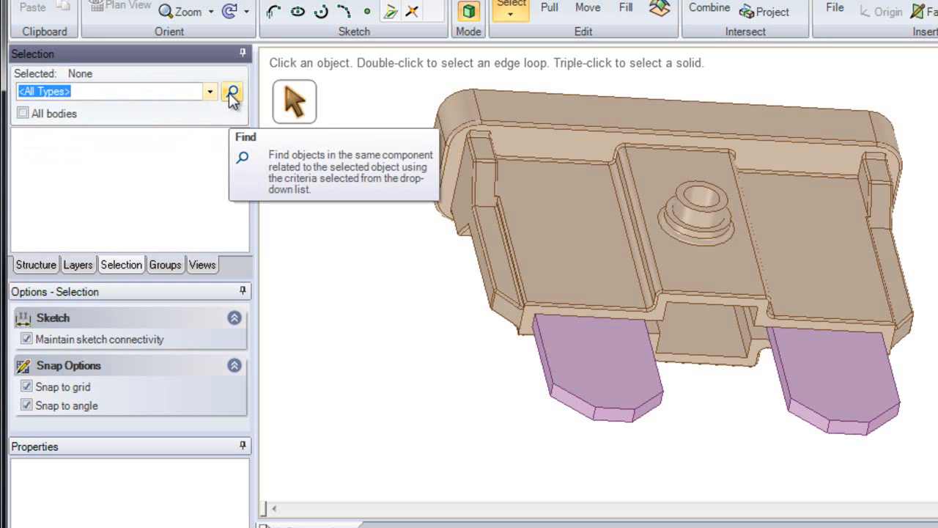
left_click(231, 92)
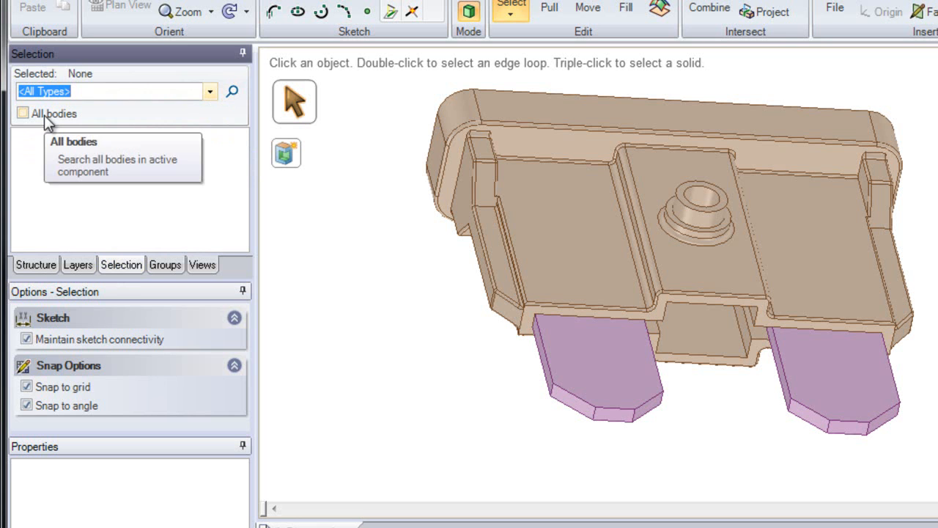
Select several faces and an edge on the housing's left side to compare the related selections offered for each.
left_click(542, 242)
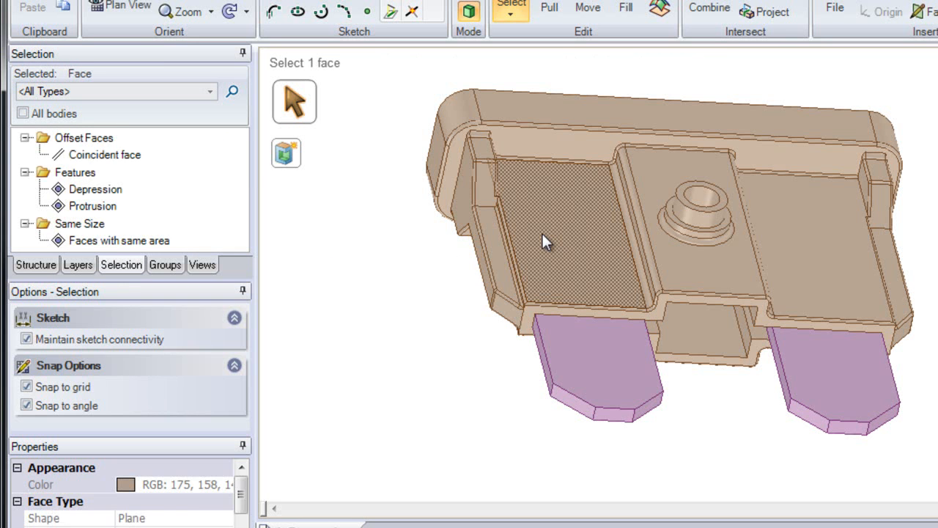
left_click(486, 186)
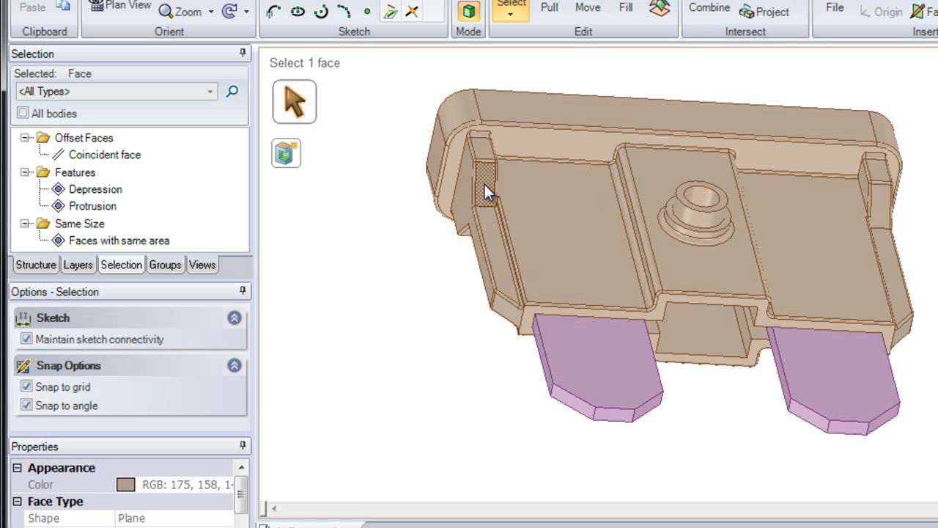
left_click(457, 197)
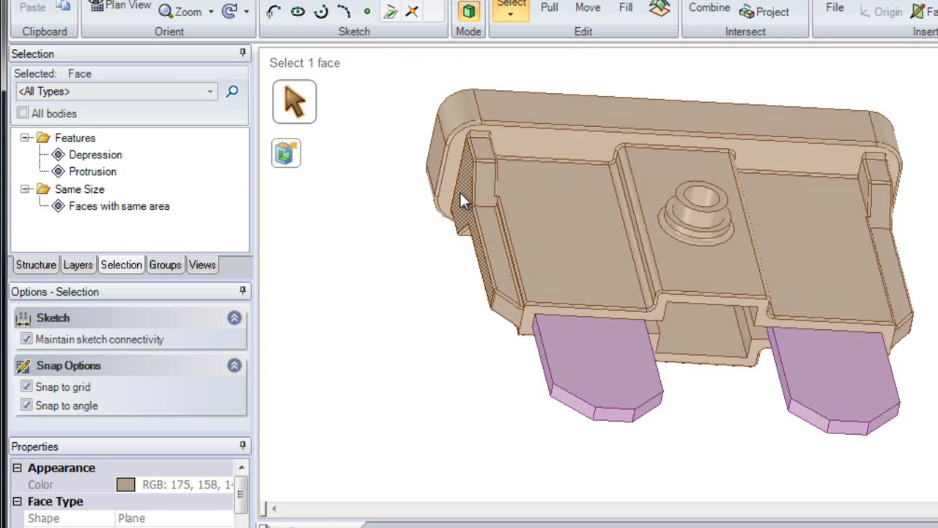
left_click(458, 185)
Select a beveled tip edge of the left purple prong, preview the edges with same length in same face, and clear the selection.
middle_click_drag(591, 412, 526, 474, "ctrl")
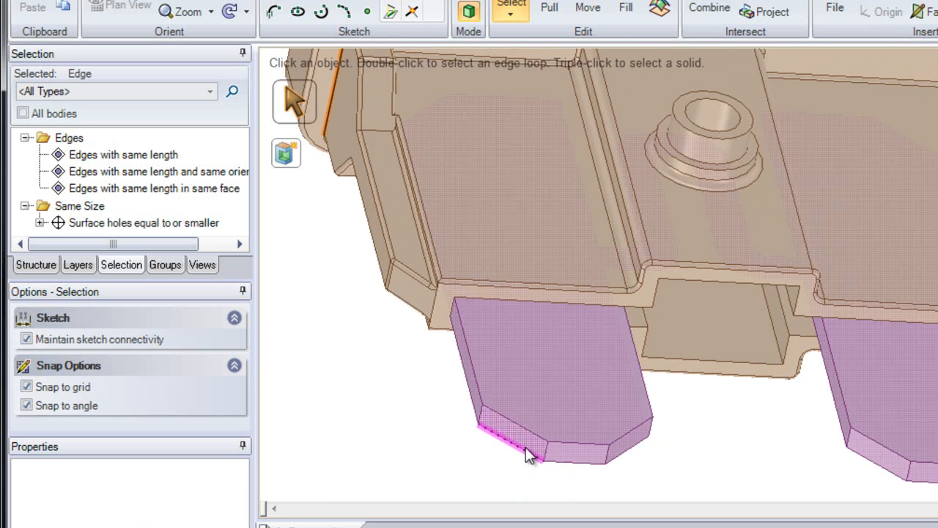
left_click(527, 431)
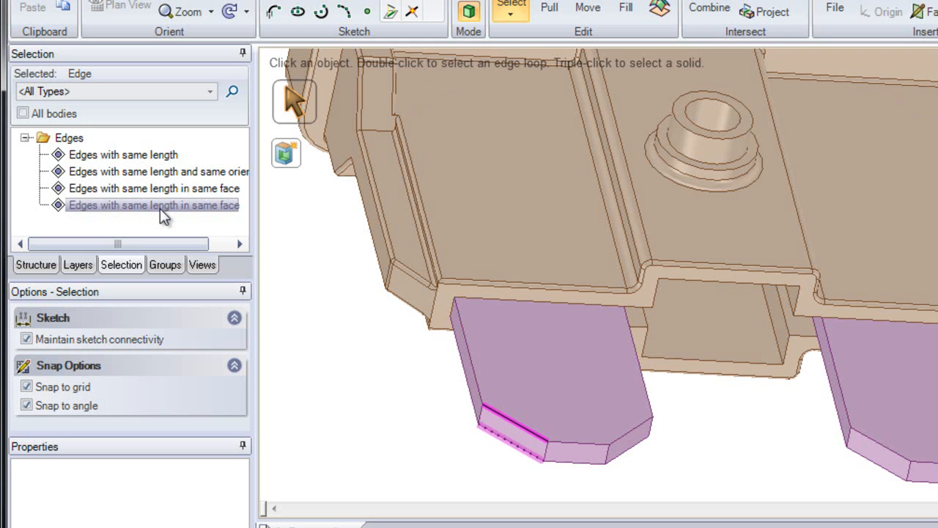
left_click(376, 339)
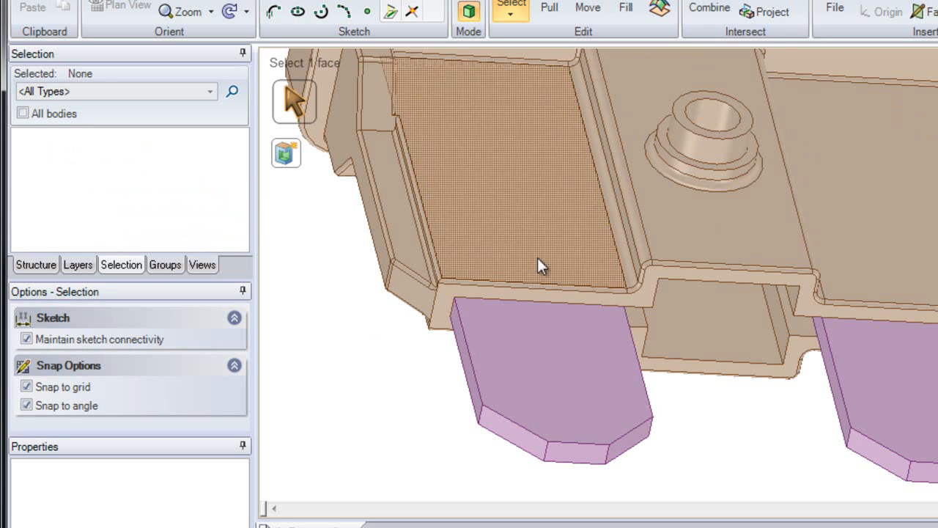
Select a round beside the raised centre panel, extend the selection to all rounds equal to or smaller than 0.254 mm, and remove them with Fill.
middle_click_drag(645, 154, 637, 243)
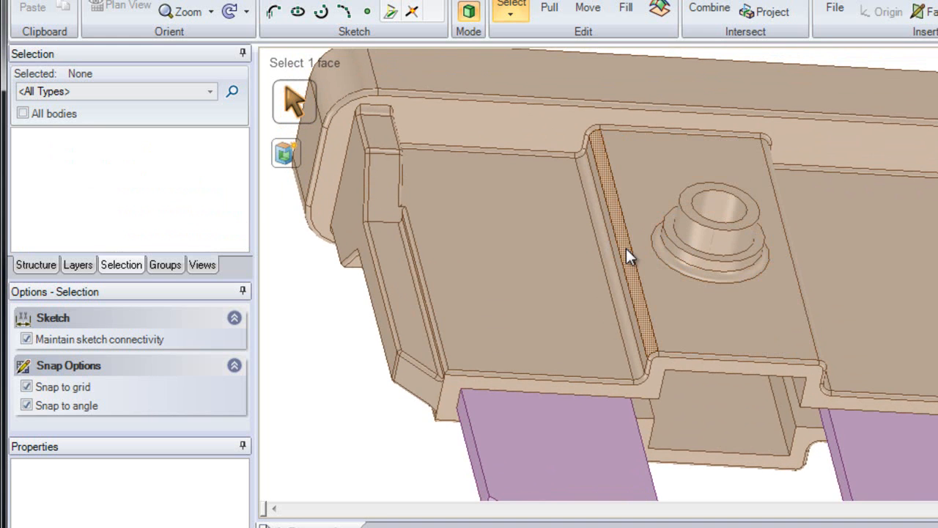
left_click(626, 249)
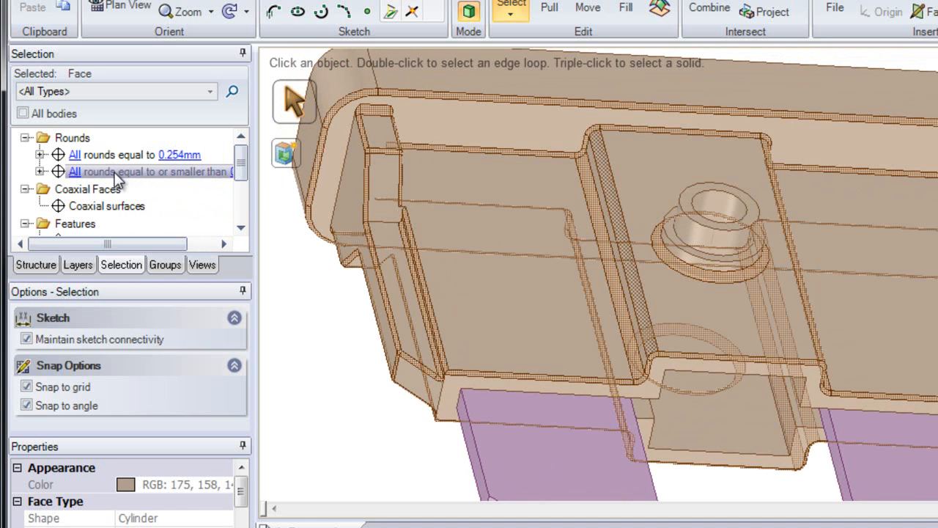
left_click(75, 172)
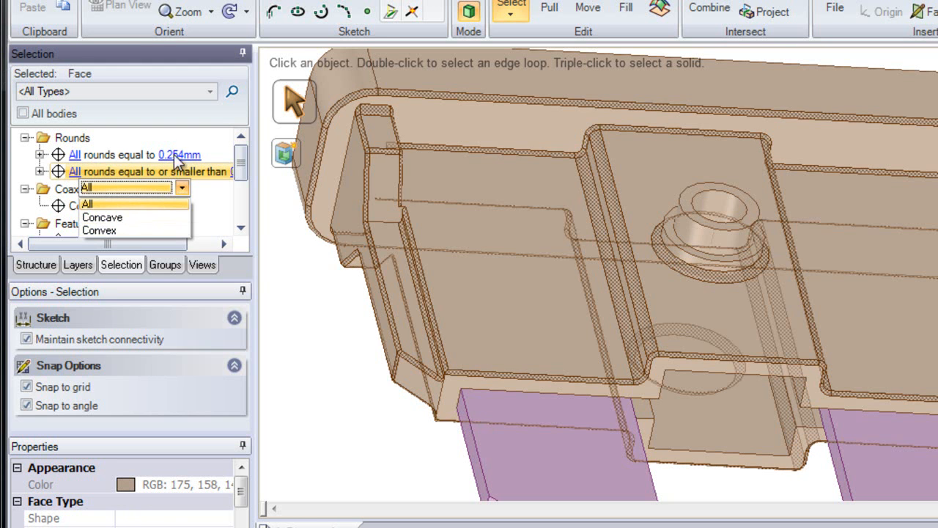
left_click(88, 204)
left_click(183, 158)
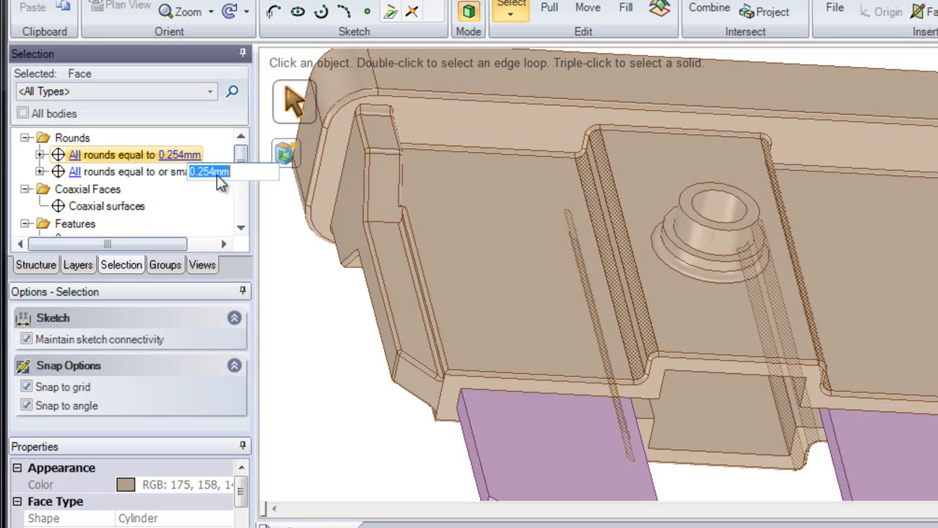
left_click(170, 175)
left_click(177, 171)
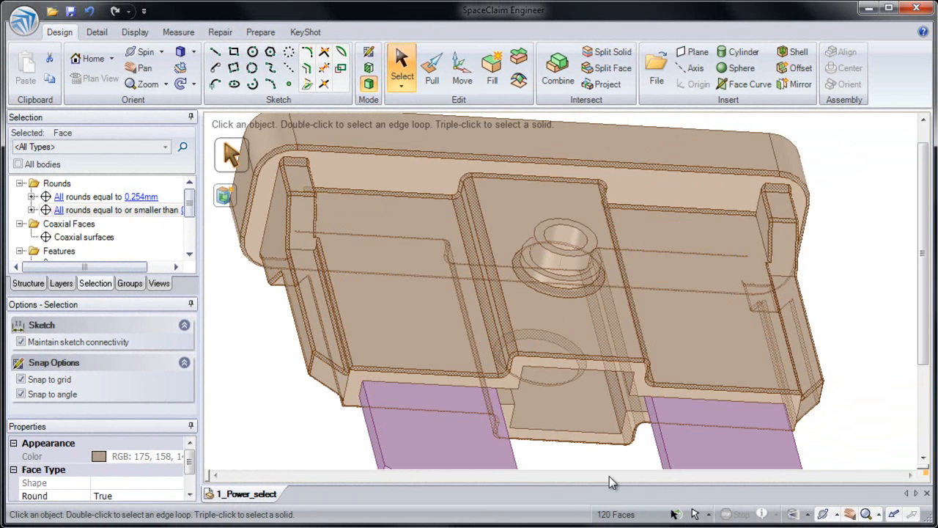
left_click(492, 82)
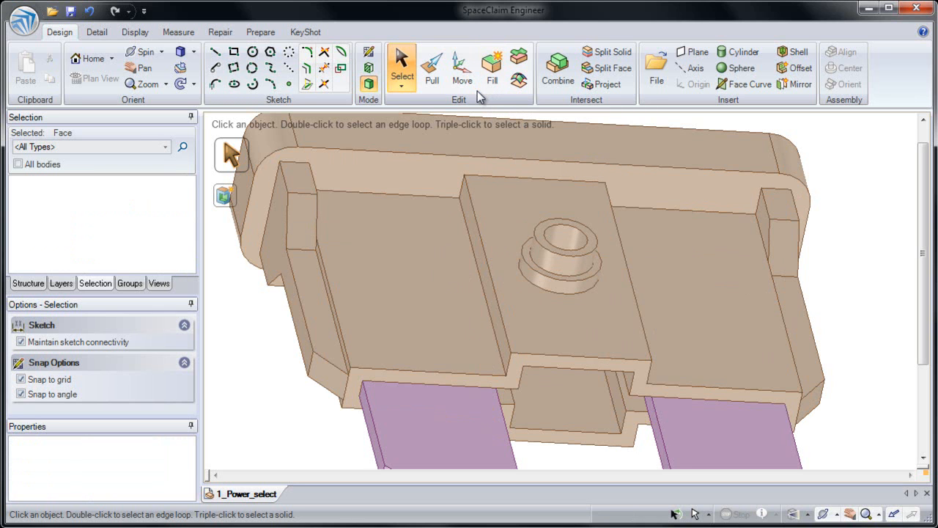
Select the housing's long narrow side face together with all faces of the same area and pull them by 0.25 mm.
left_click(432, 73)
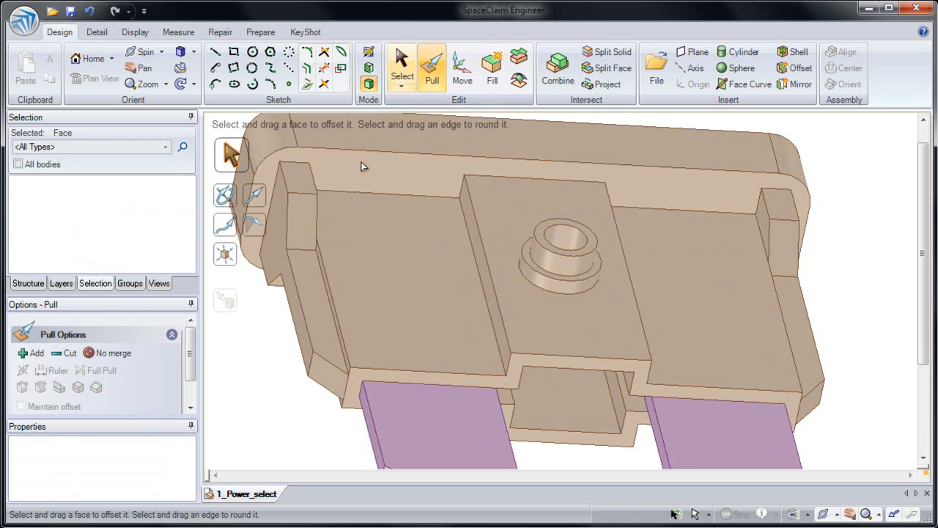
left_click(306, 277)
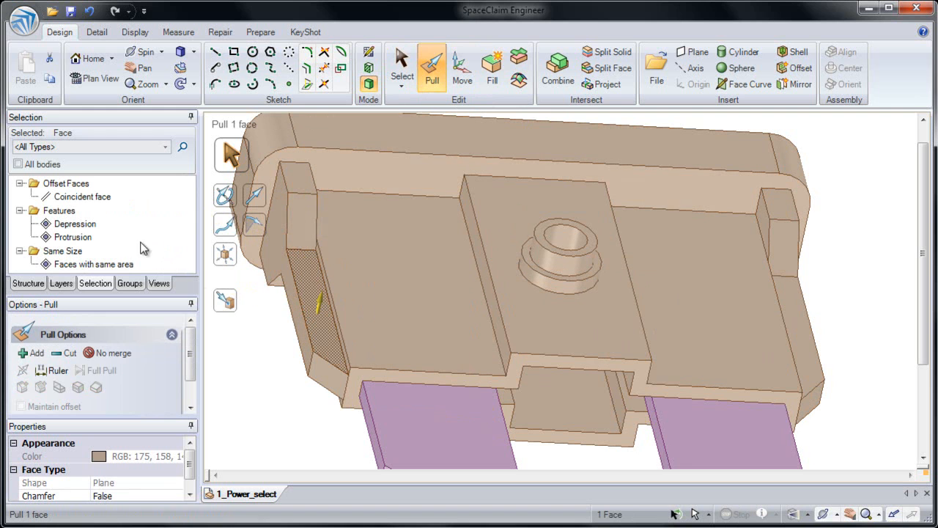
left_click(82, 265)
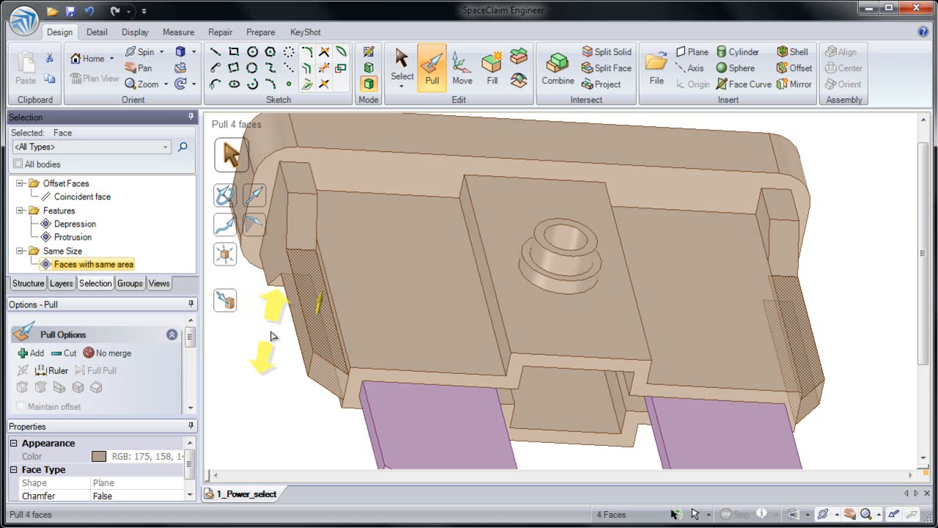
left_click_drag(272, 327, 264, 344)
type("20")
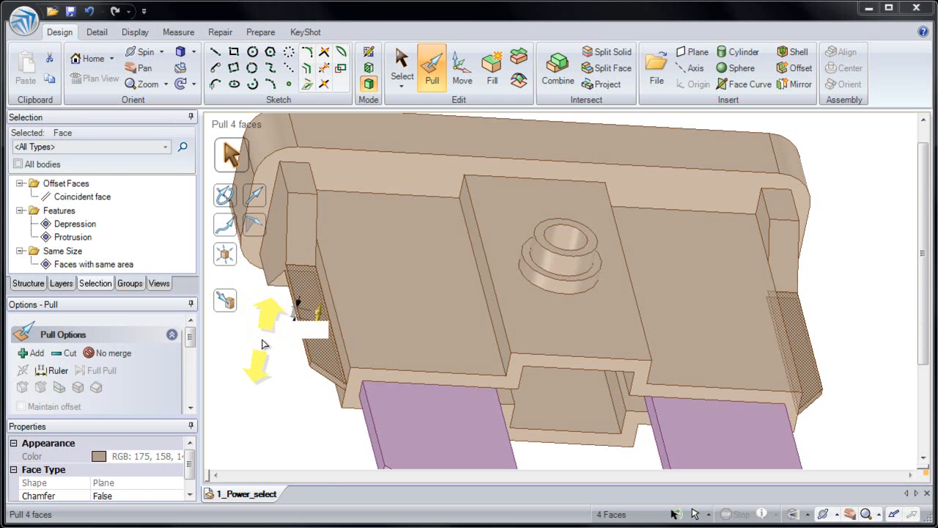
key("Return")
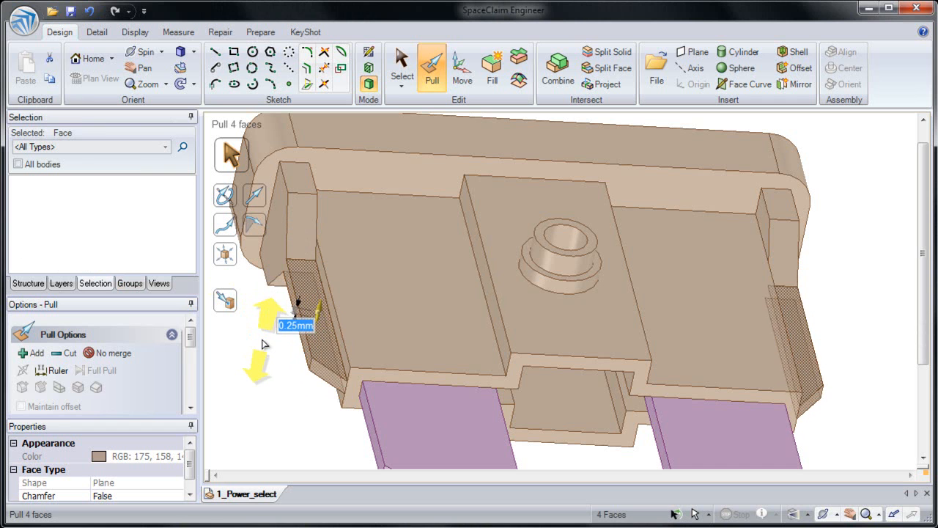
left_click(267, 395)
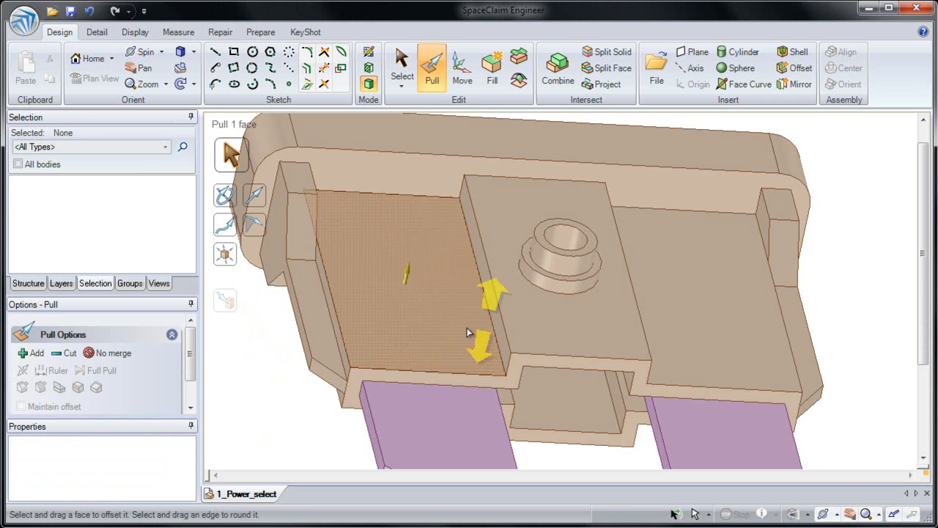
Box-select the area around the central boss, inspect which faces are captured, and clear the selection.
middle_click_drag(547, 296, 546, 326)
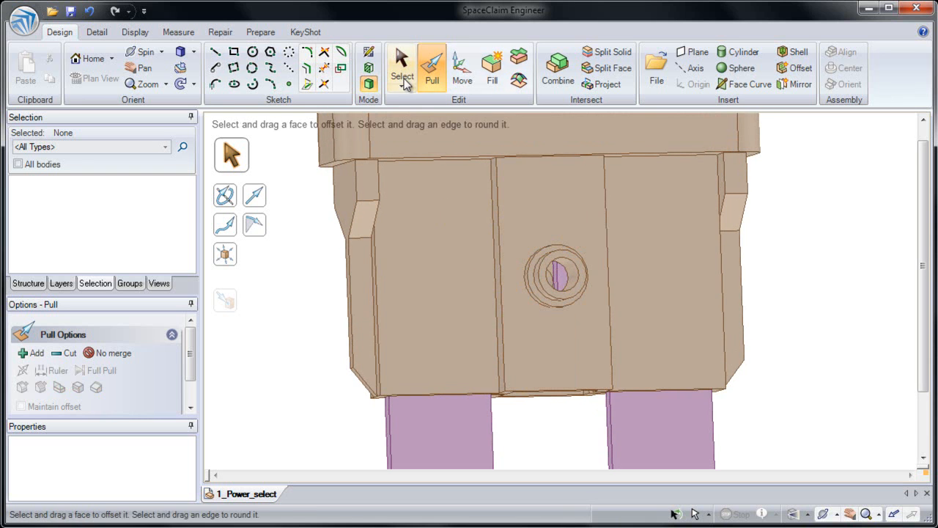
left_click(405, 68)
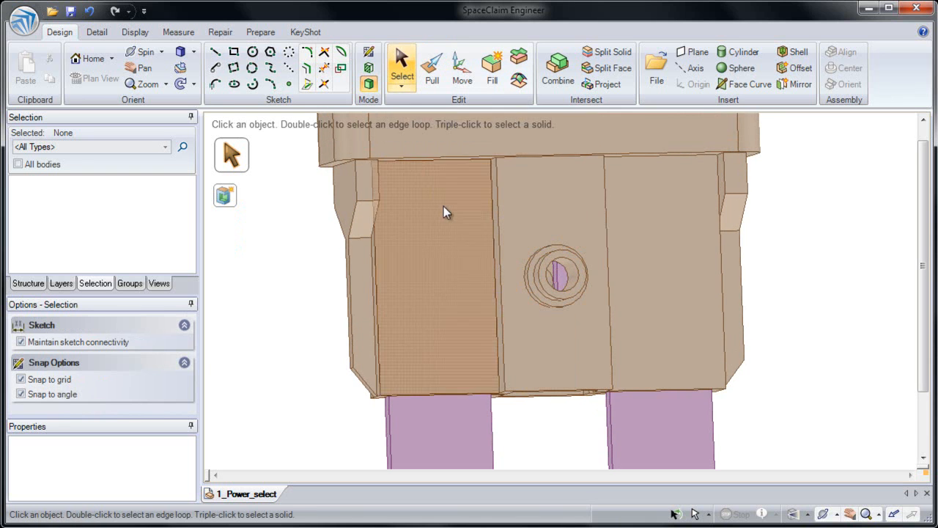
left_click_drag(507, 249, 623, 349)
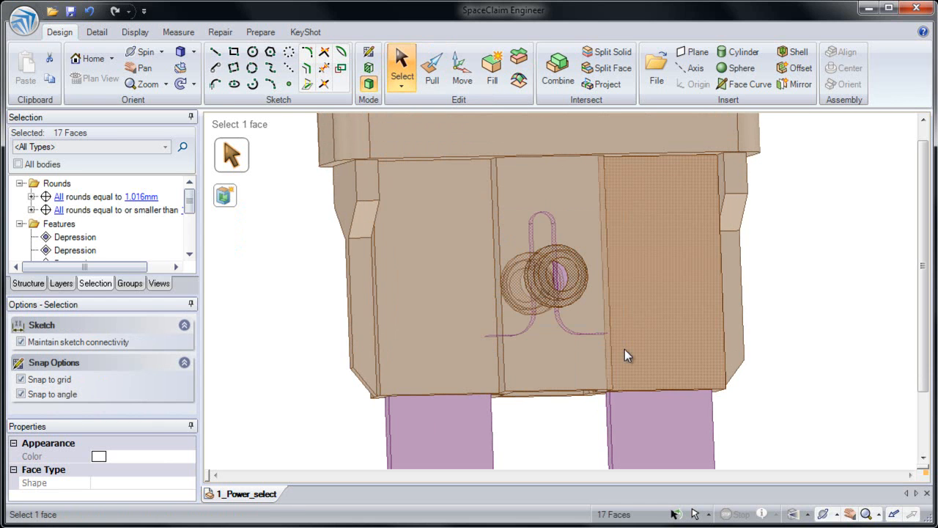
mouse_move(590, 354)
middle_mouse_down()
mouse_move(553, 311)
mouse_move(582, 339)
middle_mouse_up()
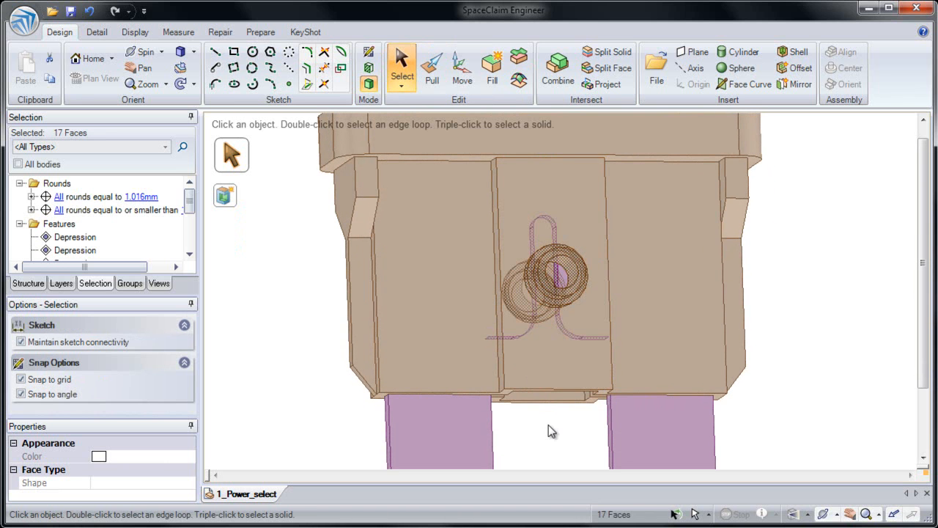
middle_click_drag(550, 367, 428, 334)
left_click(320, 318)
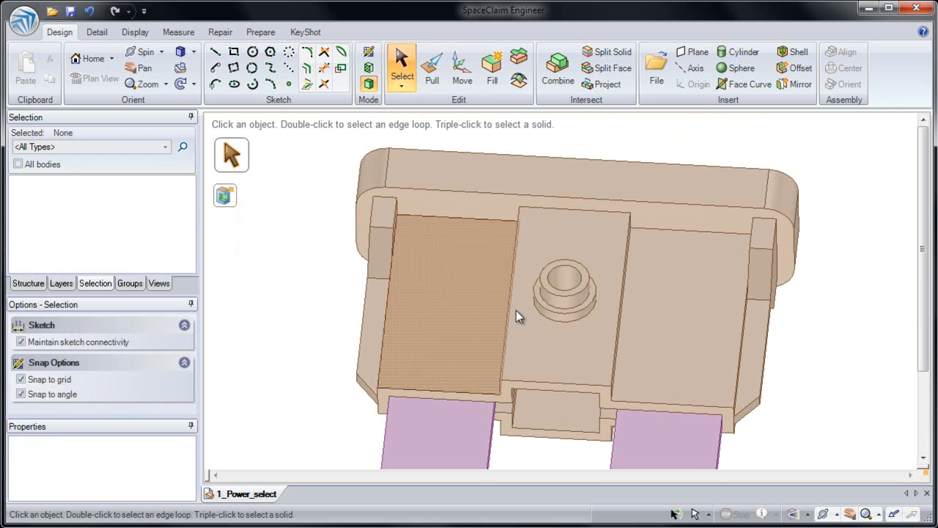
Select the cylindrical face of the central boss and extend the selection to all coaxial surfaces.
left_click(551, 299)
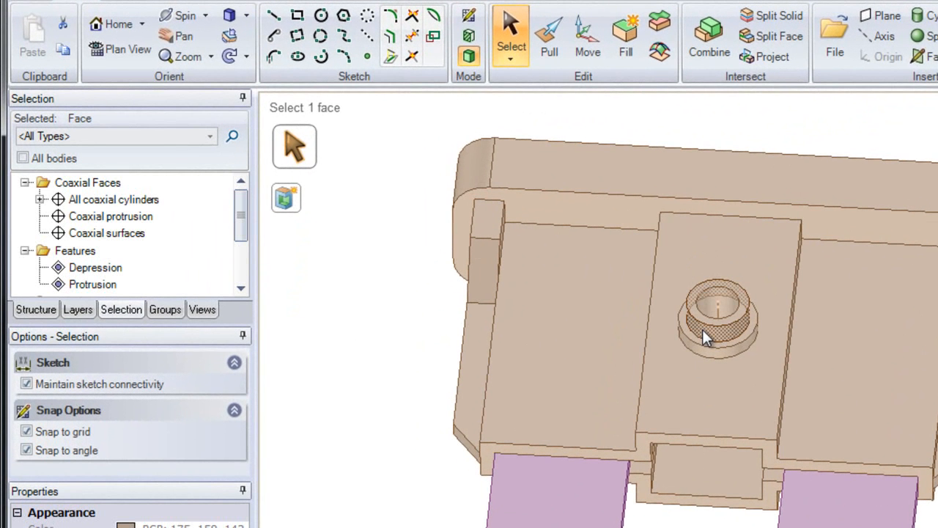
left_click(118, 201)
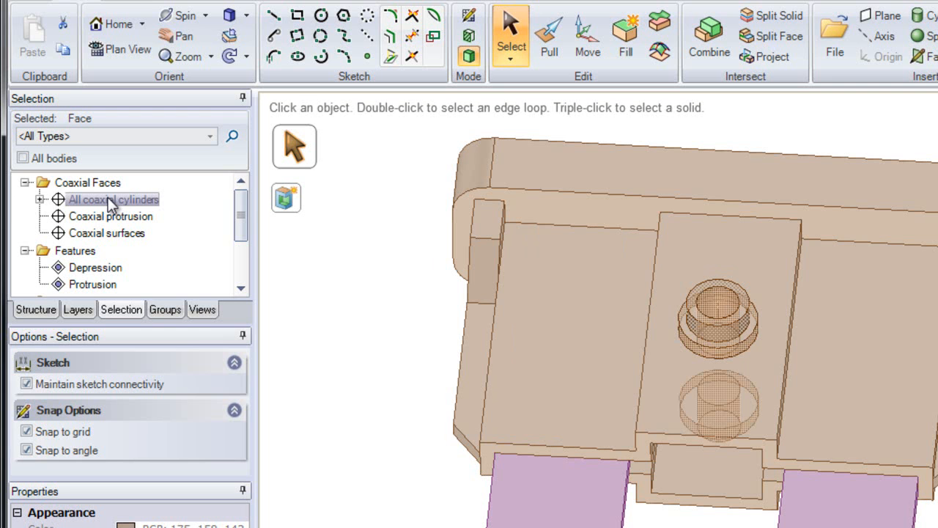
left_click(110, 234)
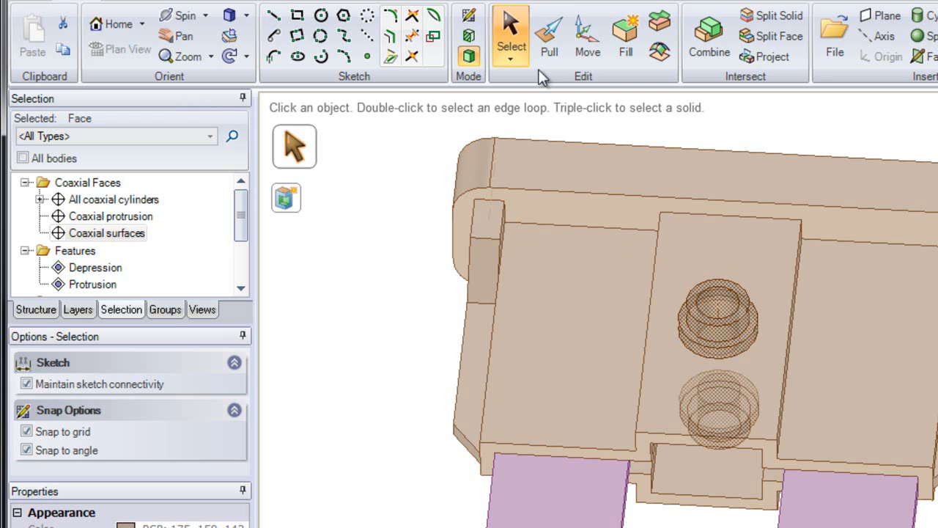
Move the coaxial boss faces along the housing's long side edge to 2 mm from the prong-side end face.
left_click(584, 52)
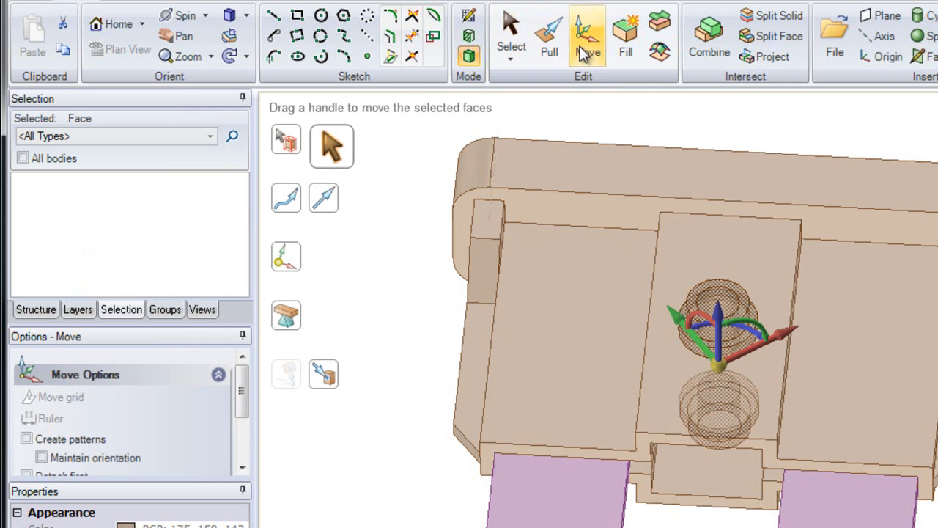
mouse_move(463, 360)
middle_mouse_down()
mouse_move(469, 421)
mouse_move(465, 362)
middle_mouse_up()
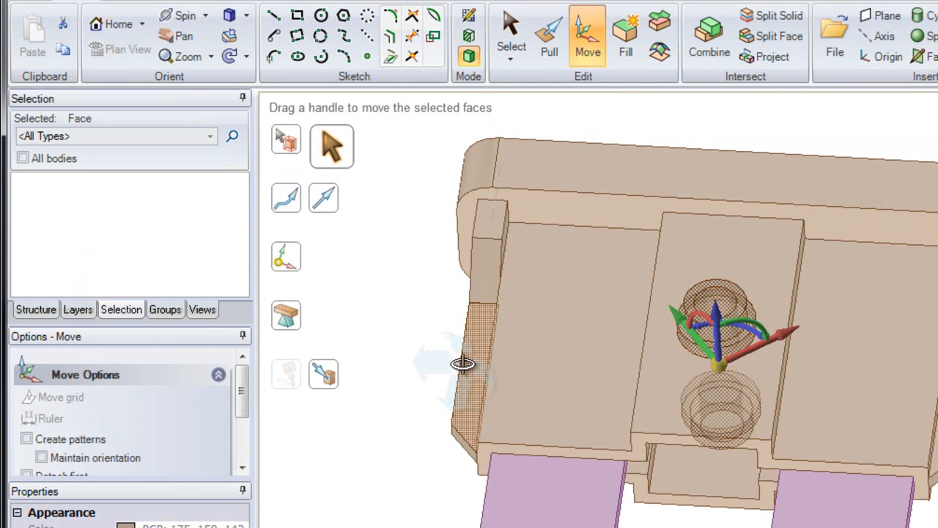
left_click(335, 203)
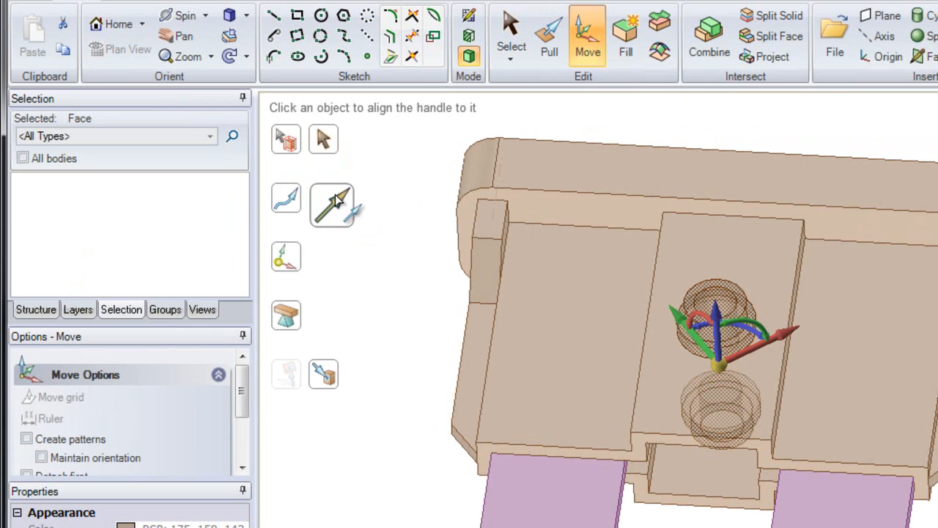
left_click(492, 324)
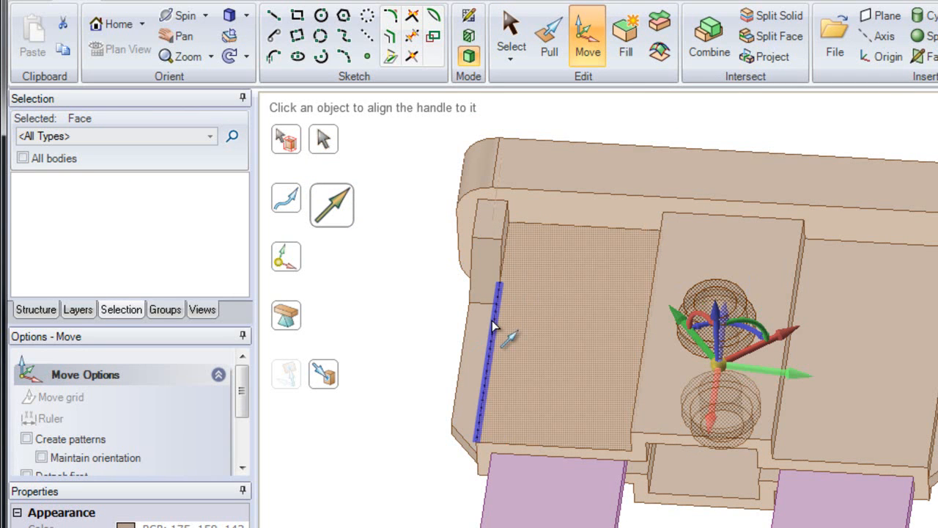
left_click(636, 456)
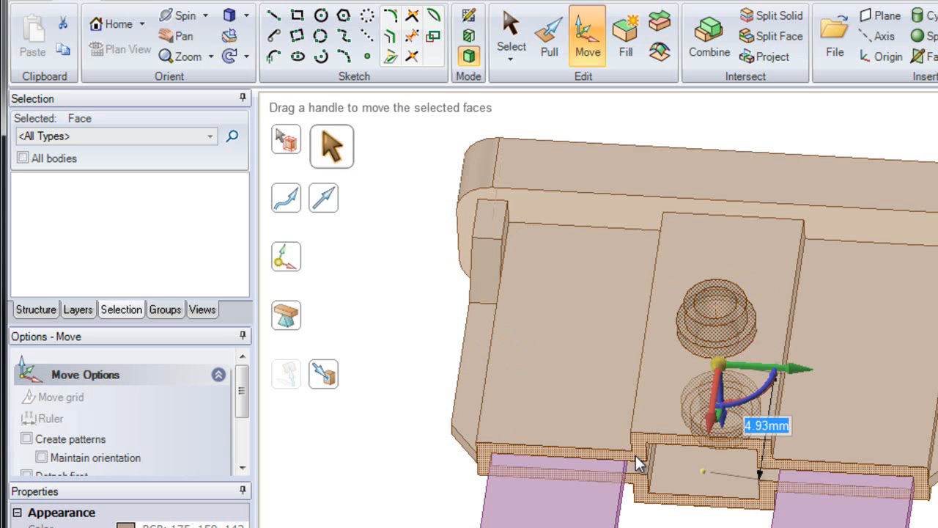
left_click_drag(710, 441, 704, 497)
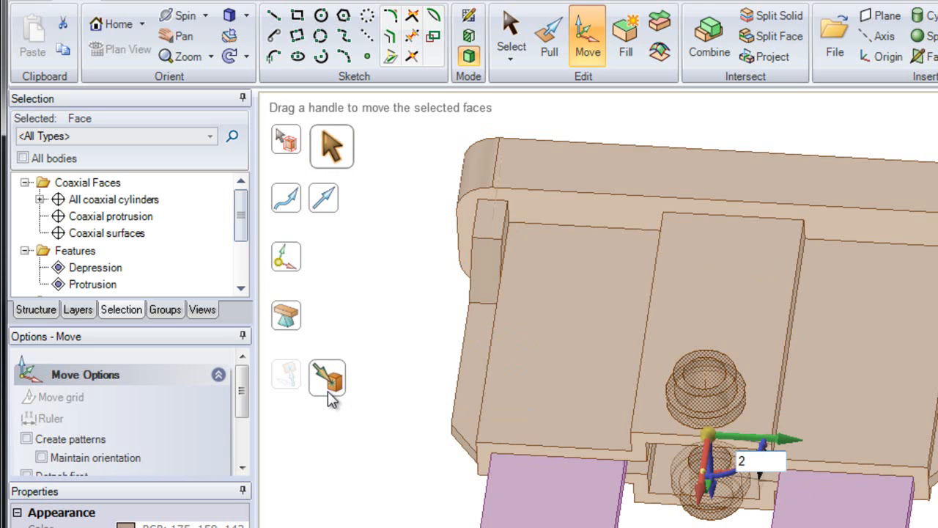
Copy the boss faces along the raised centre panel to 6 mm from the end face, and clear the selection.
left_click(539, 445, "ctrl")
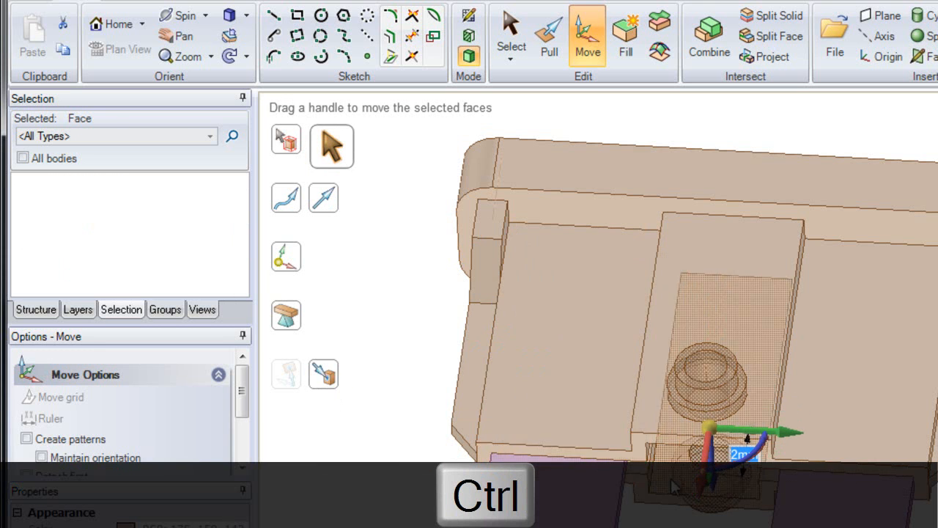
left_click_drag(703, 490, 711, 398, "ctrl")
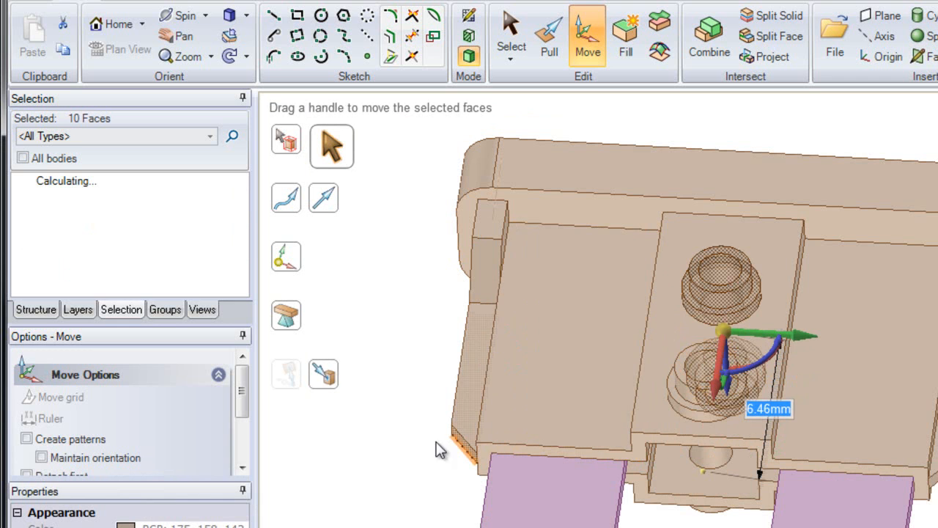
type("6")
key("Return")
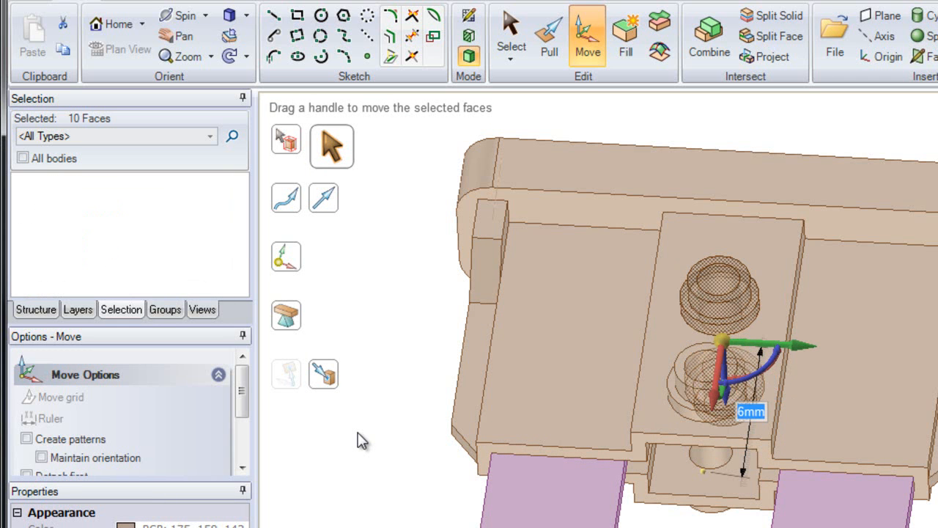
key("Escape")
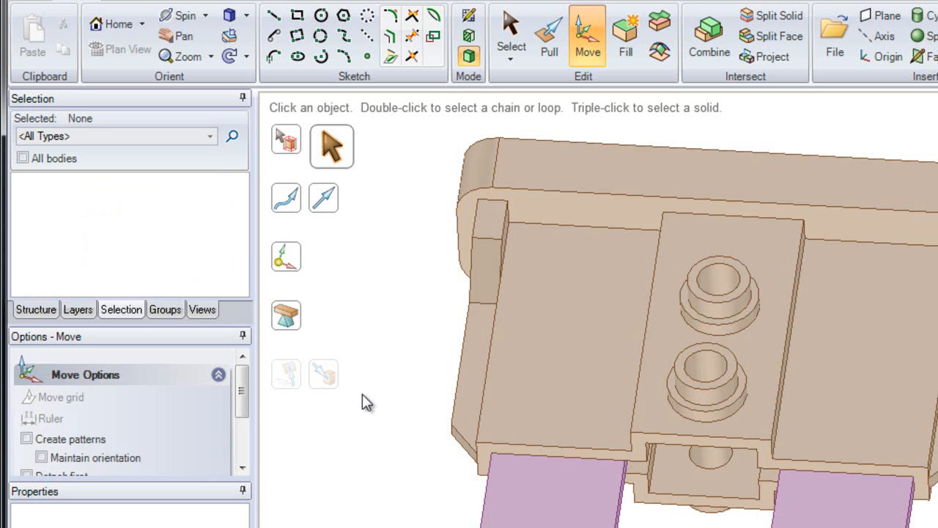
Select the floor of a middle slot beside the 10 marking, extend the selection to its depression, and remove it with Fill.
middle_click_drag(563, 233, 540, 500)
middle_click_drag(571, 336, 555, 473, "ctrl")
middle_click_drag(564, 423, 620, 327, "shift")
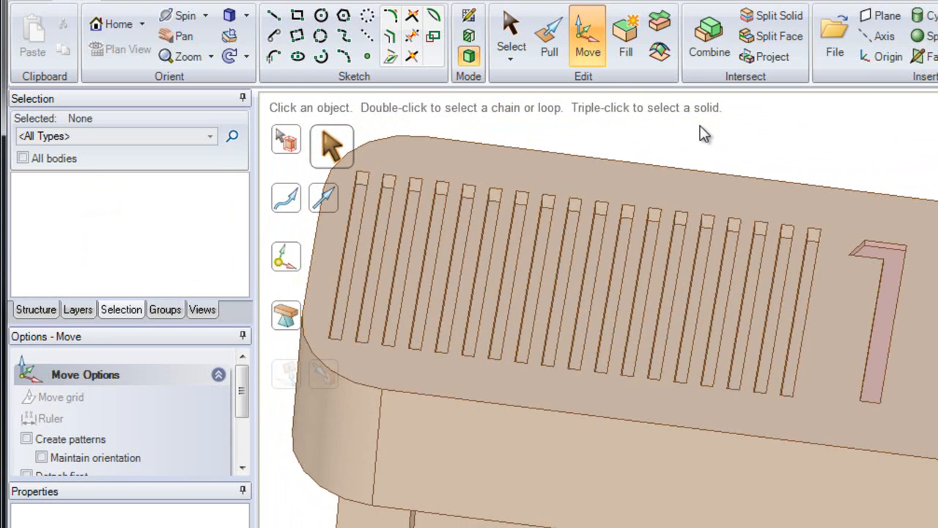
left_click(513, 31)
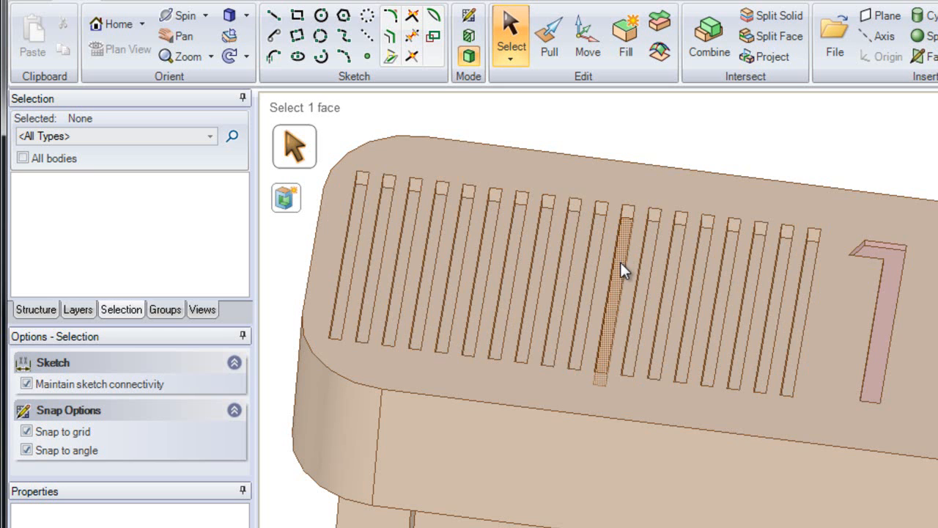
left_click(621, 263)
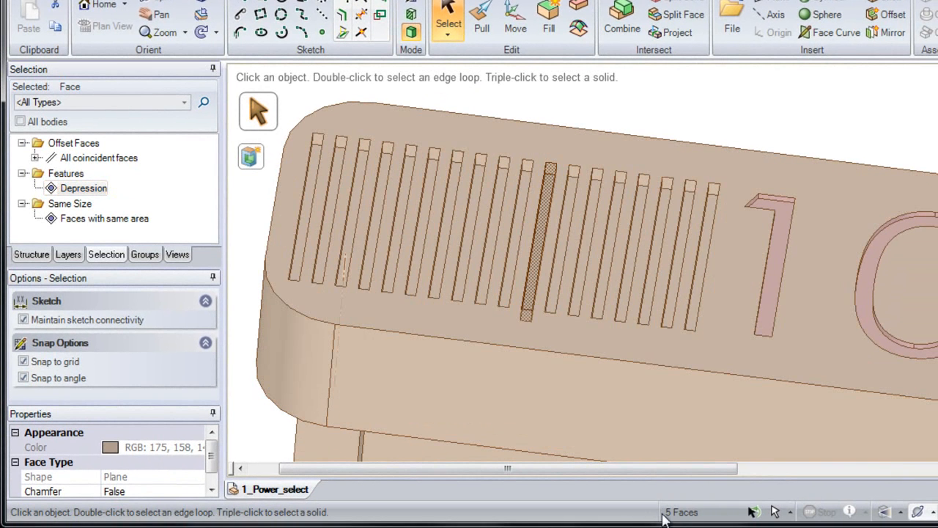
left_click(550, 29)
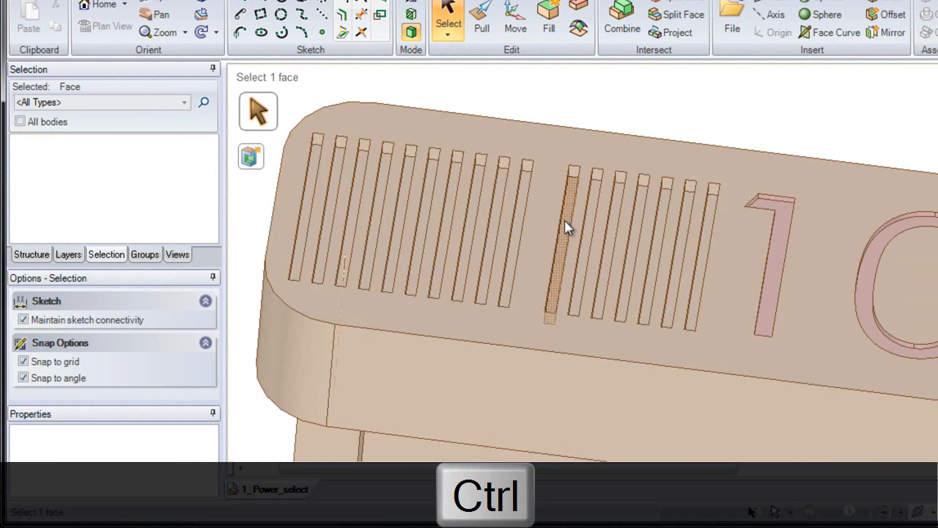
Select the floors of three more slots near the 10 marking, extend the selection to their three depressions, and remove them with Fill.
left_click(565, 231, "ctrl")
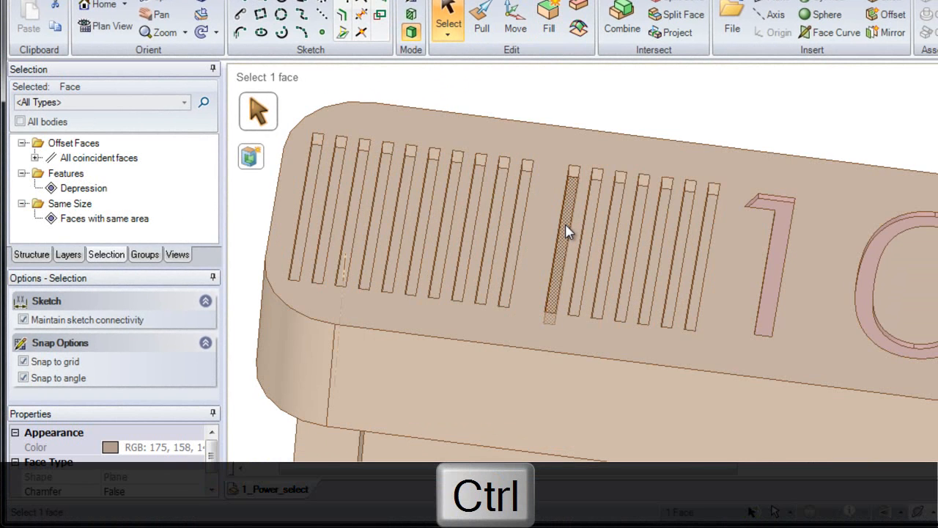
left_click(612, 248, "ctrl")
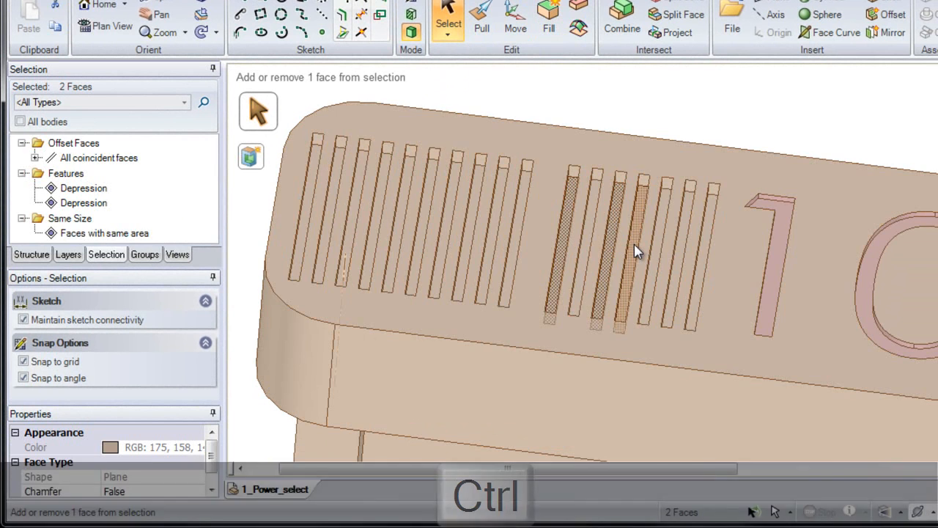
left_click(635, 252, "ctrl")
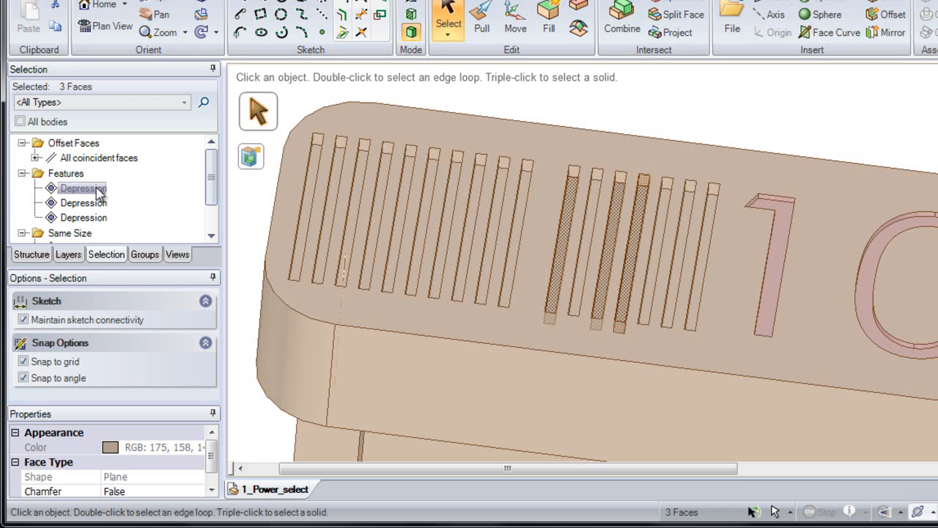
left_click(82, 188, "shift")
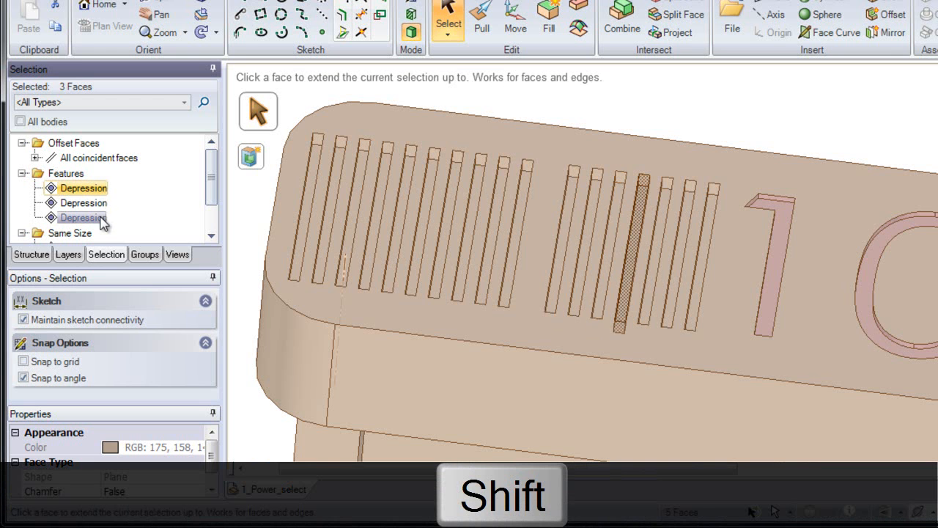
left_click(100, 217, "shift")
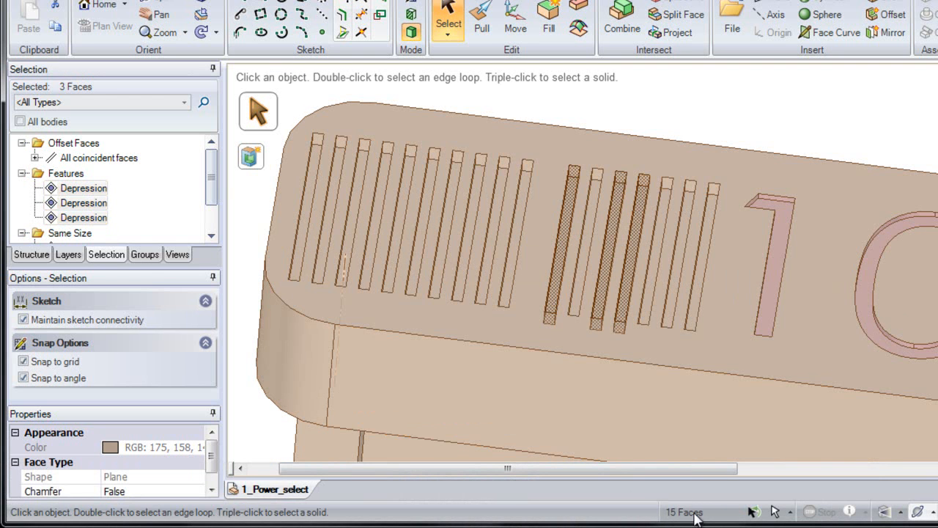
left_click(549, 22)
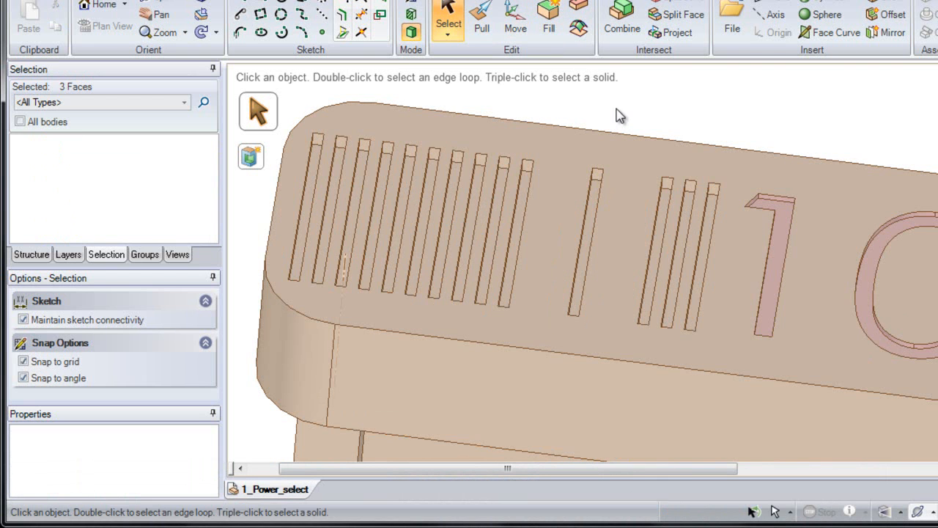
Select the floor of one remaining slot and extend the selection to all coincident faces.
scroll(579, 211, "down", 2)
middle_click_drag(579, 211, 517, 194, "shift")
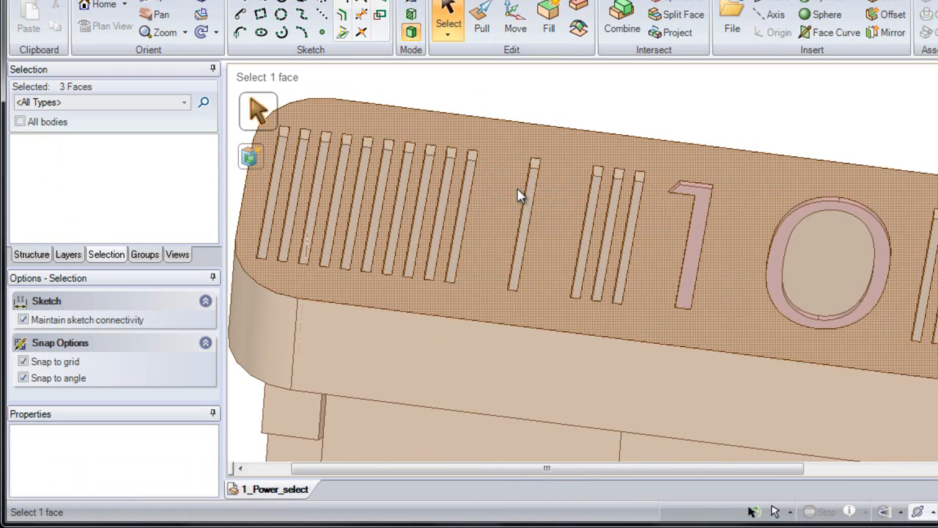
left_click(466, 209)
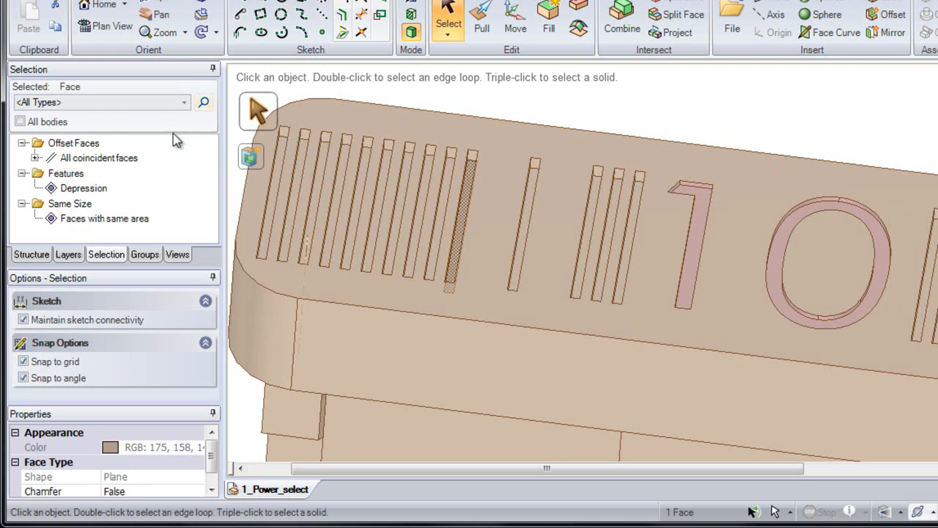
left_click(104, 160)
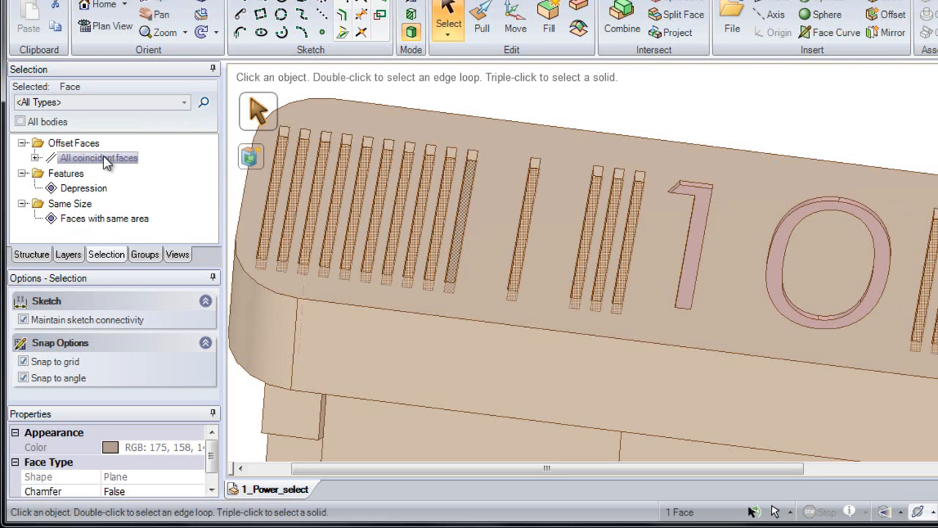
left_click(103, 159)
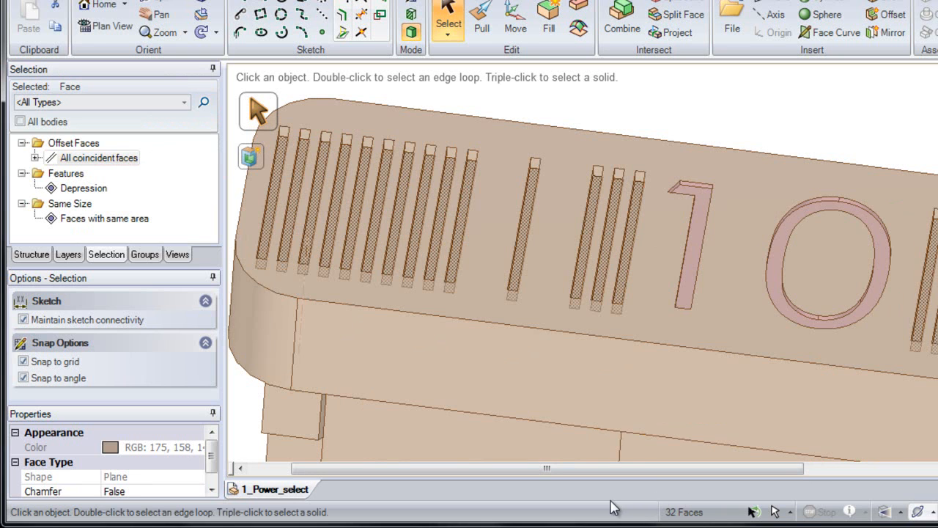
Search again from the selected slot floors, select all the listed depressions, and remove the slots with Fill.
left_click(204, 103)
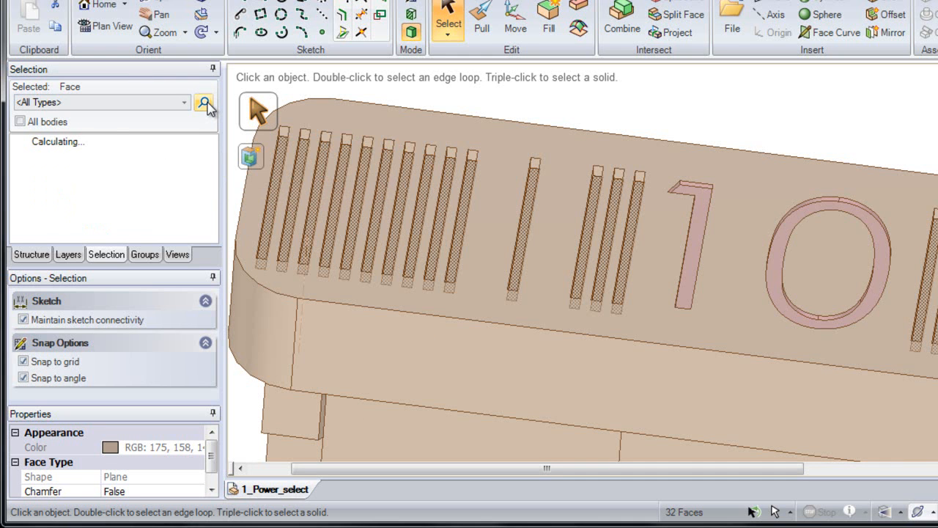
mouse_move(212, 160)
left_mouse_down()
mouse_move(212, 221)
mouse_move(214, 159)
left_mouse_up()
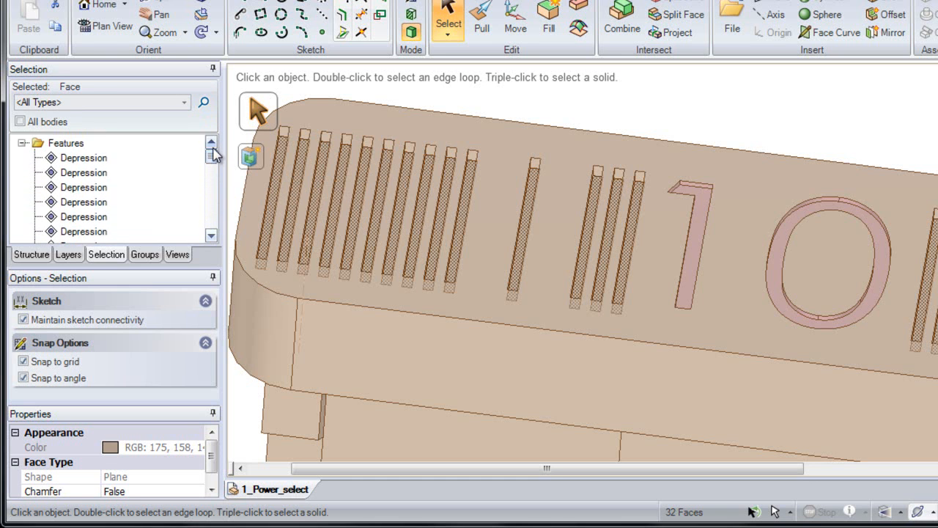
left_click(97, 161)
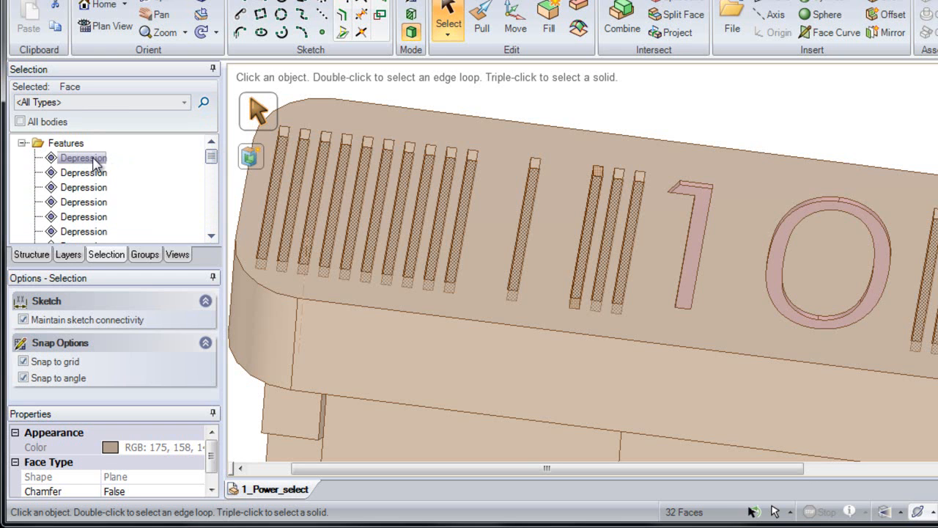
left_click(95, 162)
left_click_drag(211, 155, 211, 220, "shift")
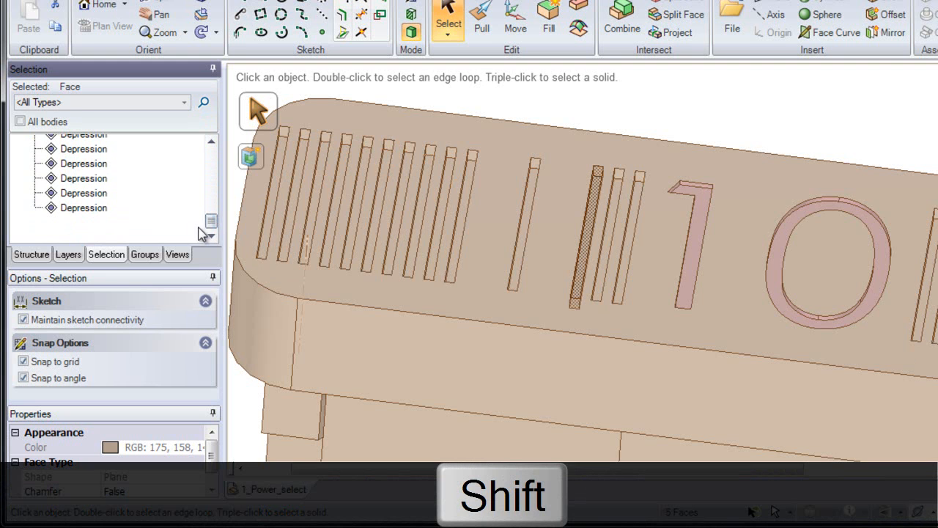
left_click(93, 212, "shift")
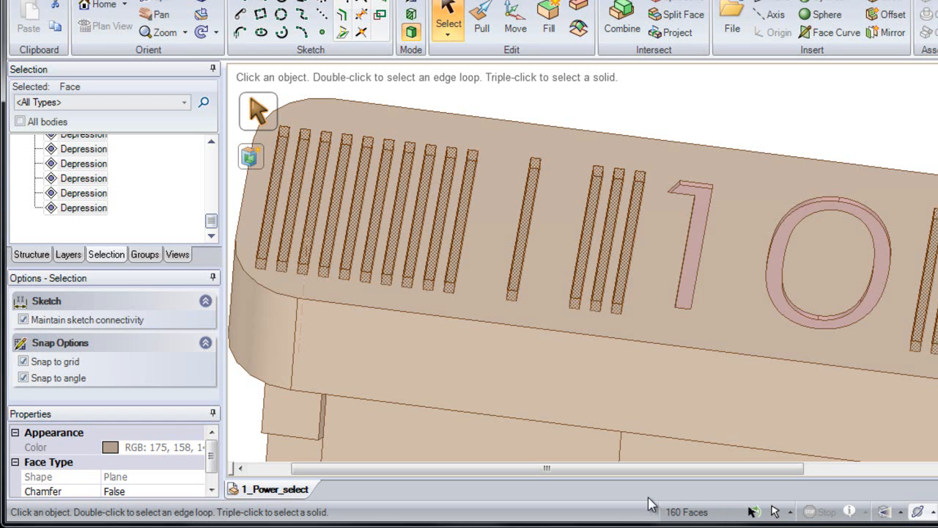
left_click(553, 26)
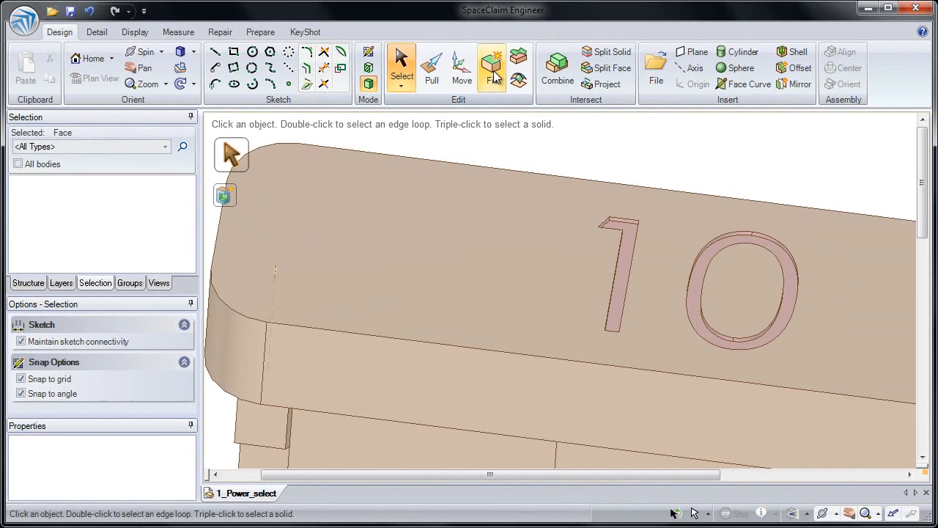
scroll(564, 241, "down", 5)
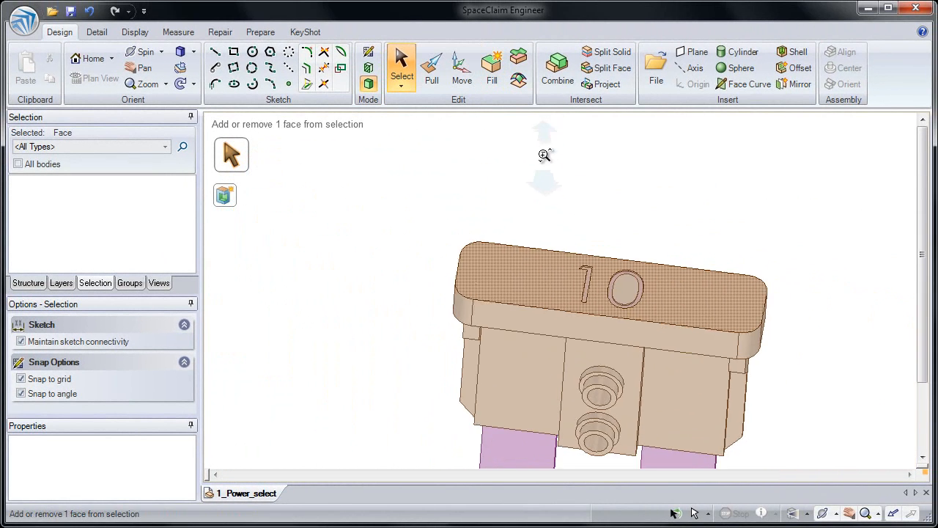
middle_click_drag(621, 329, 546, 272)
scroll(530, 336, "up", 4)
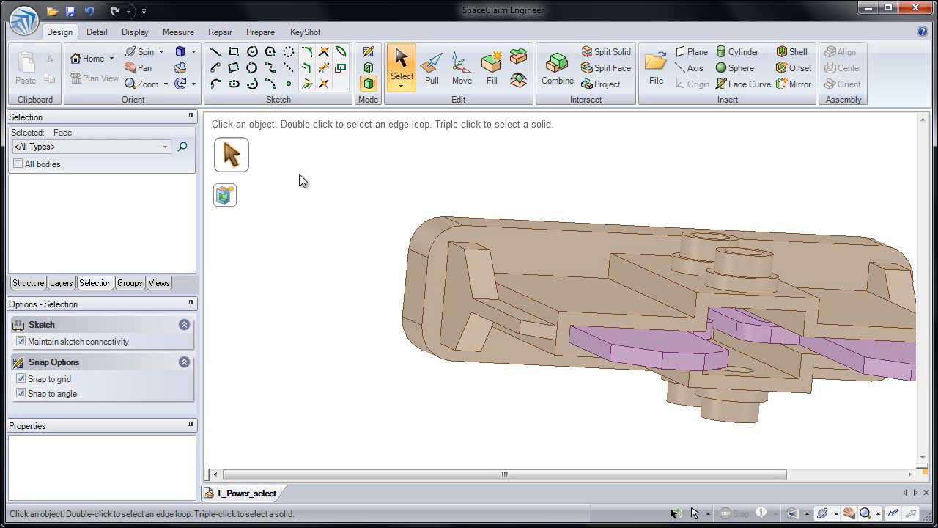
Box-select the faces around the clip features at one end of the fuse body, then clear the selection.
mouse_move(299, 174)
left_mouse_down()
mouse_move(388, 292)
mouse_move(520, 389)
mouse_move(569, 394)
left_mouse_up()
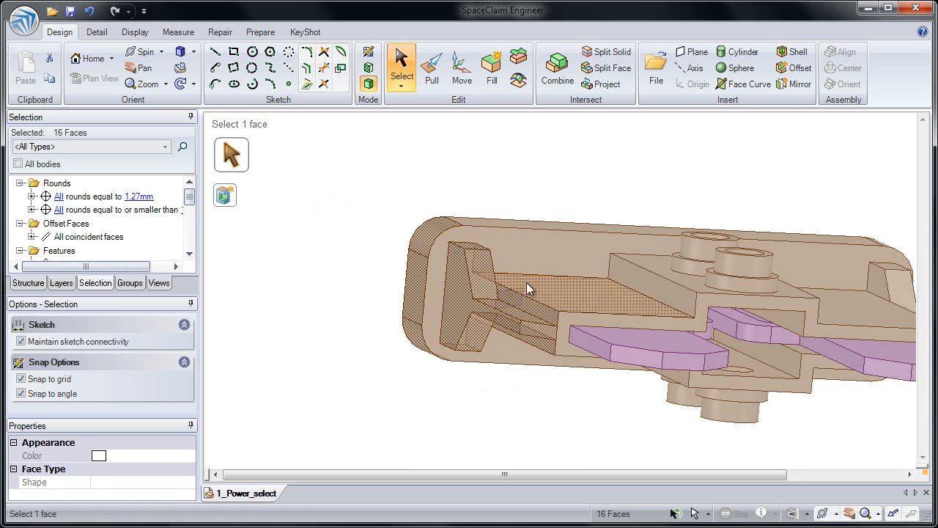
left_click(391, 210)
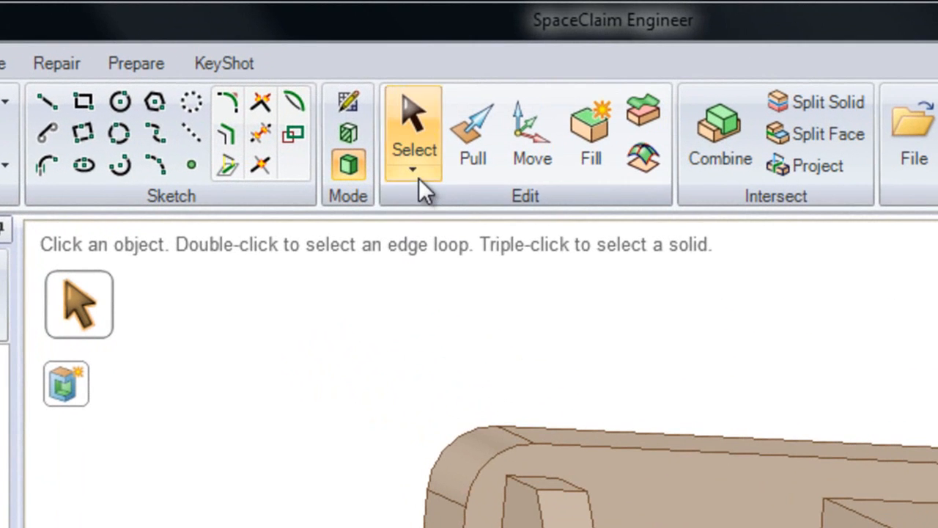
Lasso-select the faces of the clip and rib features at the end of the fuse body and remove them with Fill.
left_click(417, 175)
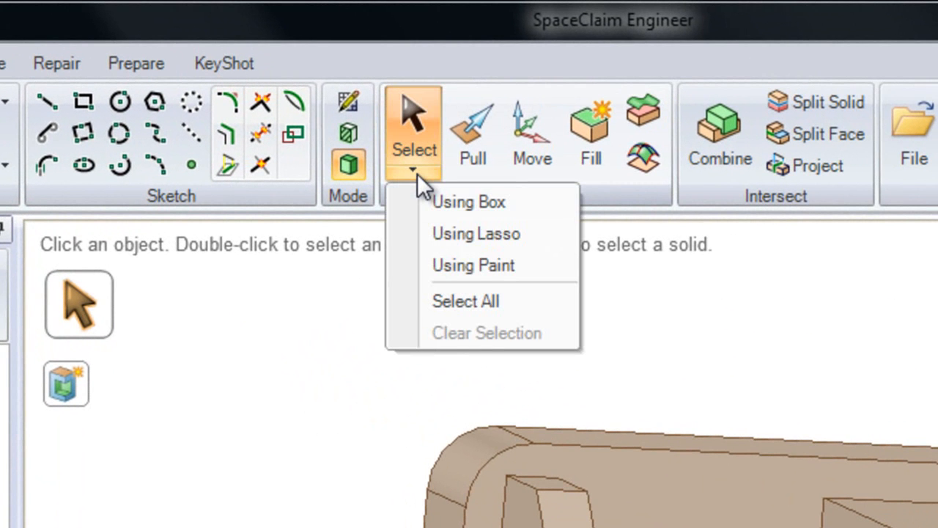
left_click(448, 232)
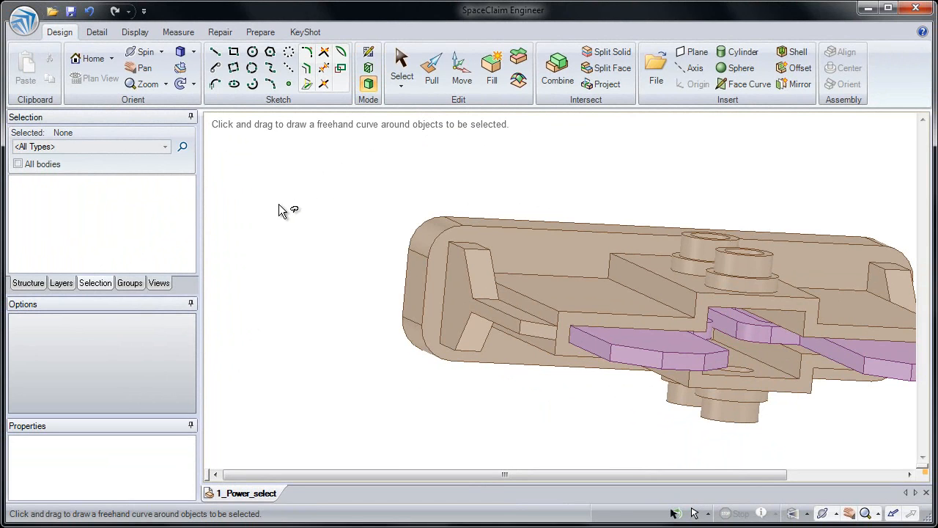
mouse_move(277, 208)
left_mouse_down()
mouse_move(295, 184)
mouse_move(316, 188)
mouse_move(340, 214)
mouse_move(418, 224)
left_mouse_up()
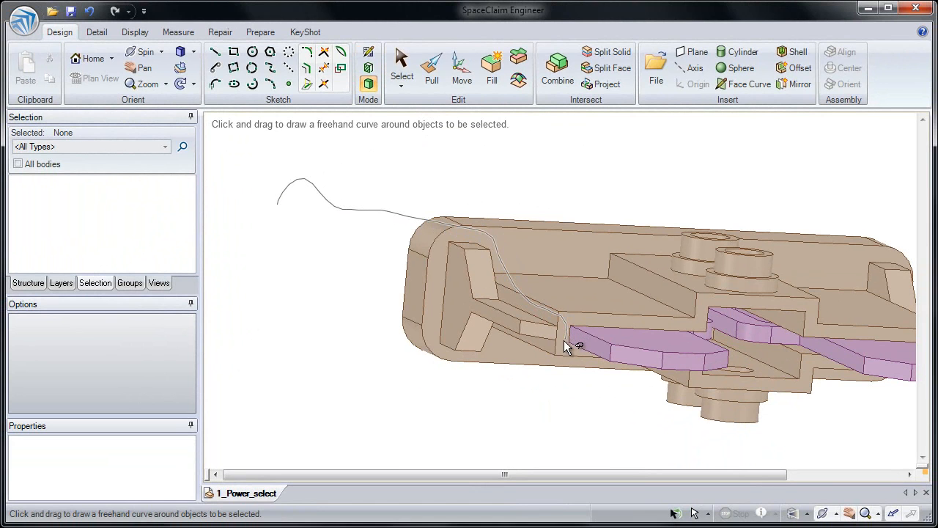
mouse_move(534, 355)
left_mouse_down()
mouse_move(503, 377)
mouse_move(370, 393)
left_mouse_up()
mouse_move(285, 371)
left_mouse_down()
mouse_move(247, 342)
mouse_move(263, 321)
mouse_move(383, 346)
mouse_move(404, 339)
mouse_move(419, 318)
mouse_move(408, 288)
left_mouse_up()
left_click_drag(338, 268, 284, 230)
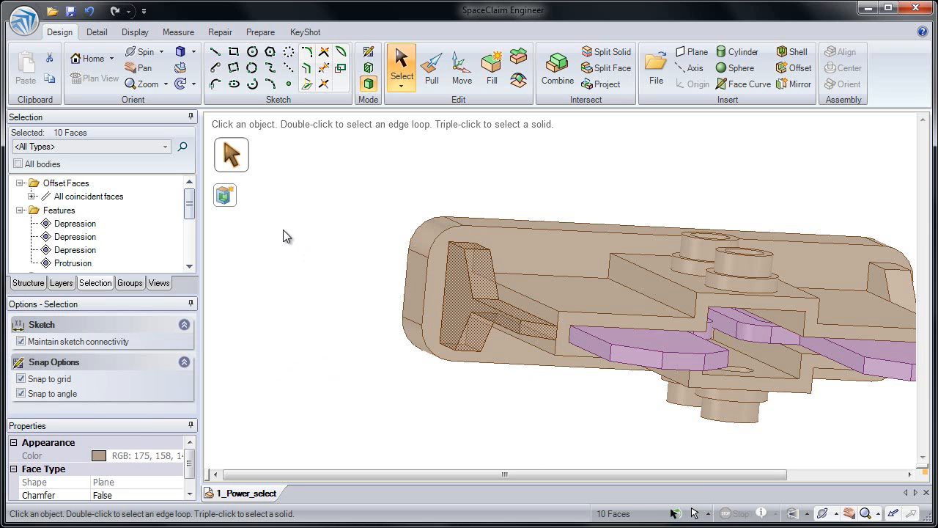
left_click(491, 80)
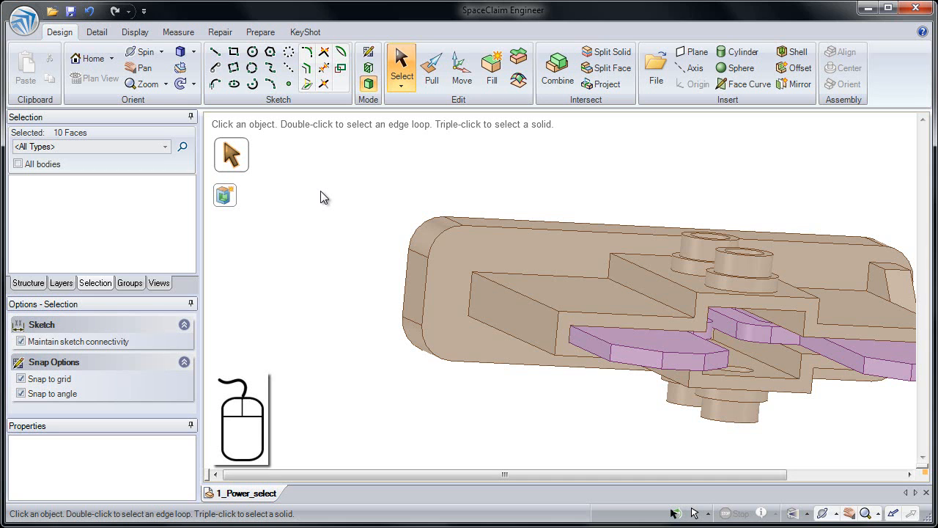
left_click(312, 257)
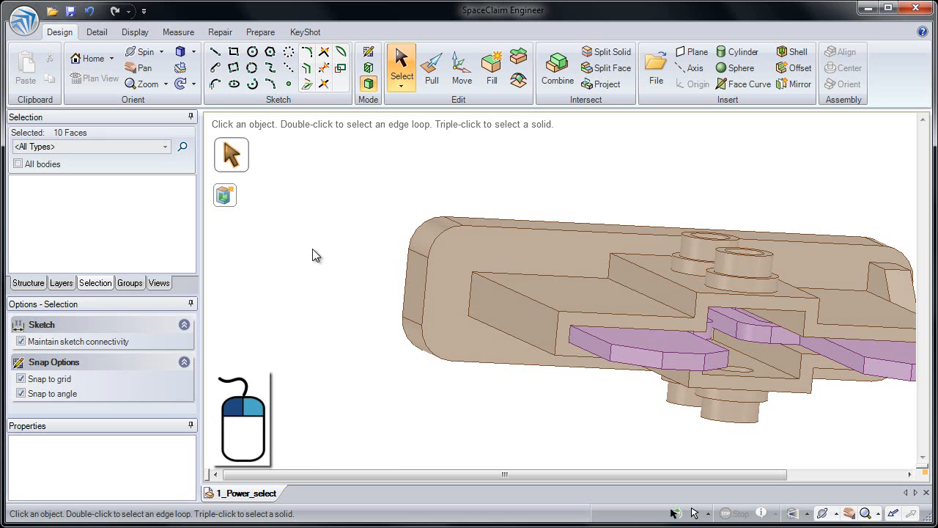
right_click(312, 248)
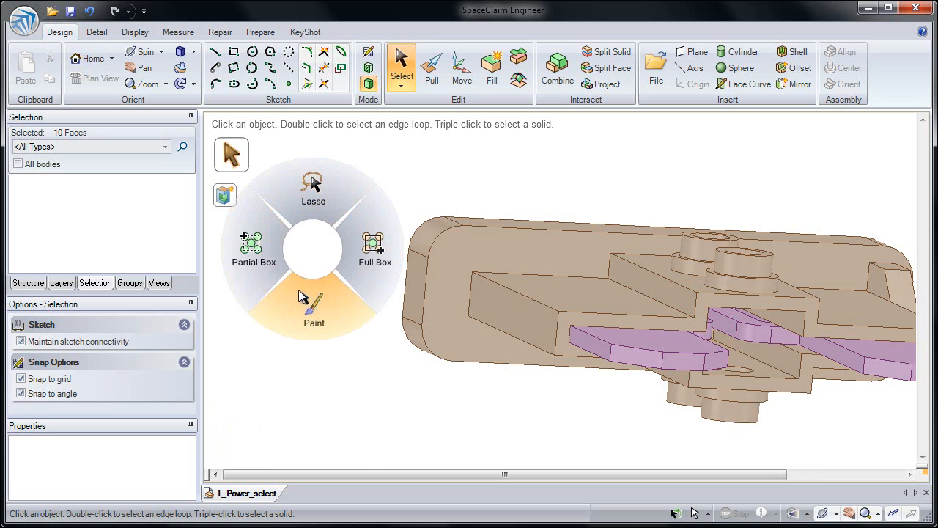
left_click(314, 253)
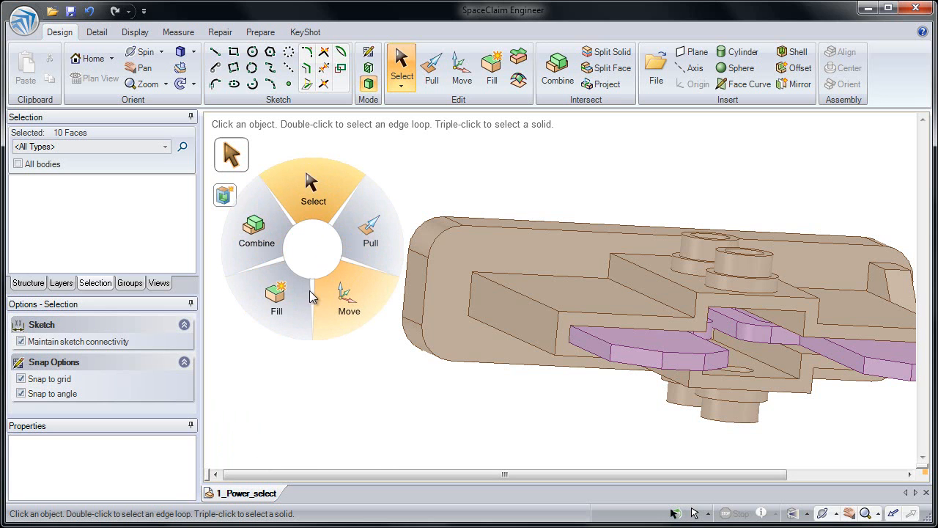
left_click(312, 254)
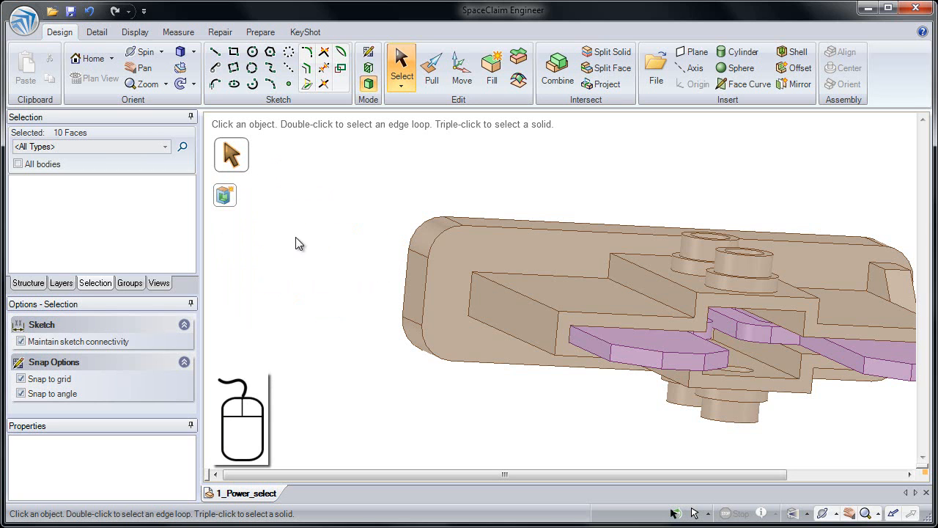
Switch to lasso selection and draw a freehand loop beside the end of the fuse's flange.
left_click(318, 247)
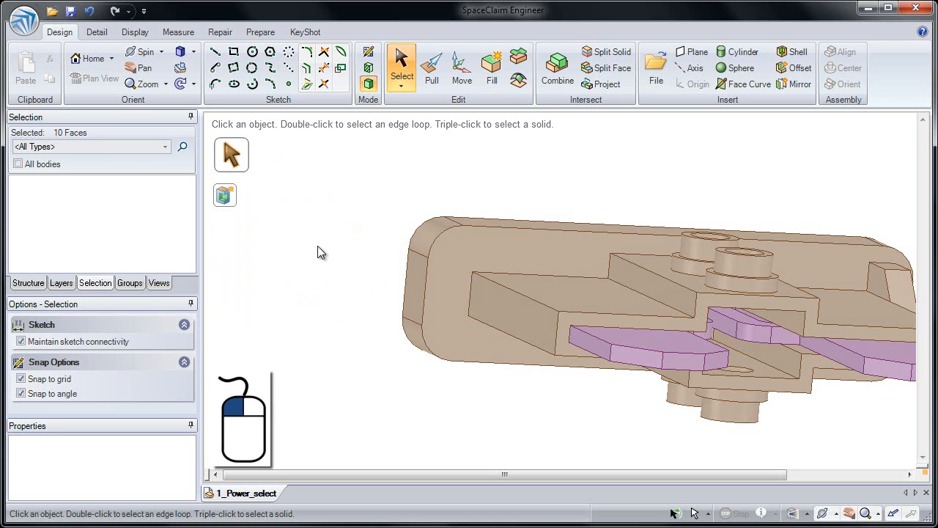
right_click(317, 246)
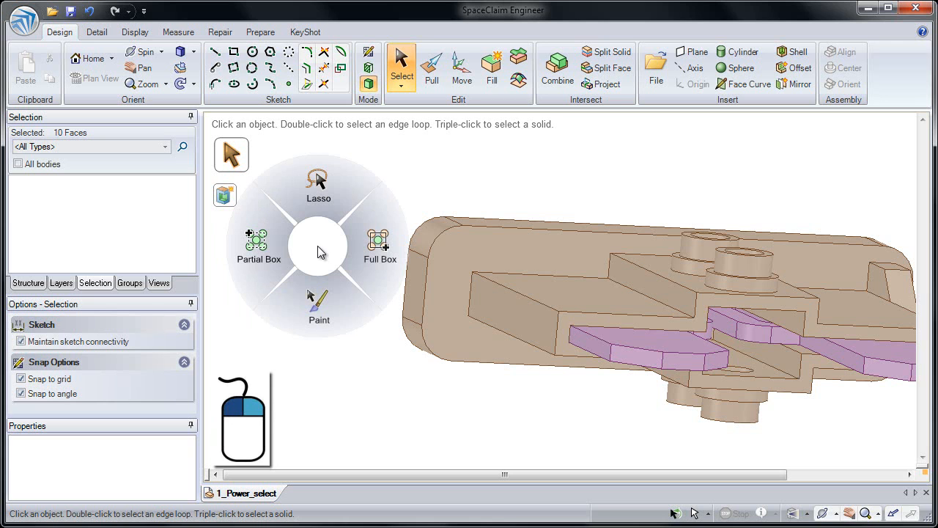
left_click(319, 206)
mouse_move(313, 202)
left_mouse_down()
mouse_move(369, 188)
mouse_move(429, 197)
mouse_move(474, 257)
left_mouse_up()
left_click_drag(344, 268, 334, 247)
View the front of the whole fuse from different angles and return the model to its home view.
key("h")
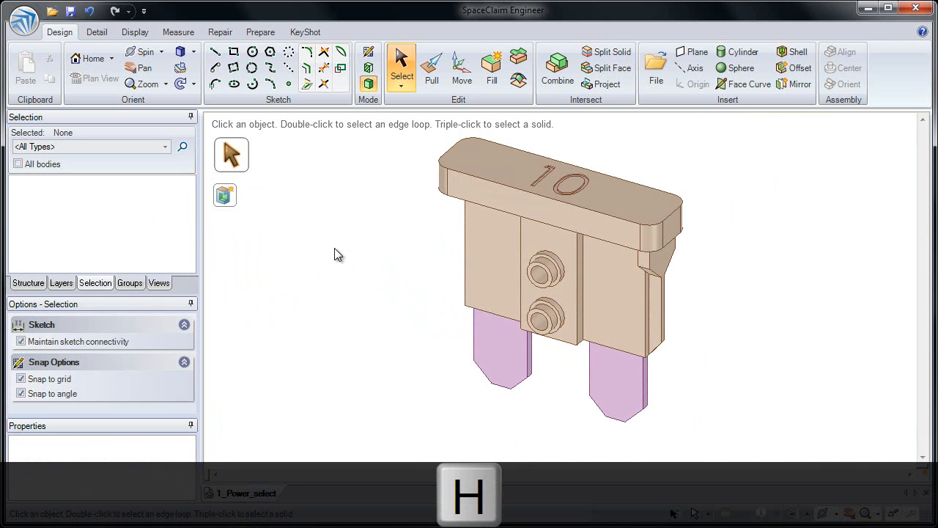
middle_click_drag(473, 273, 513, 210)
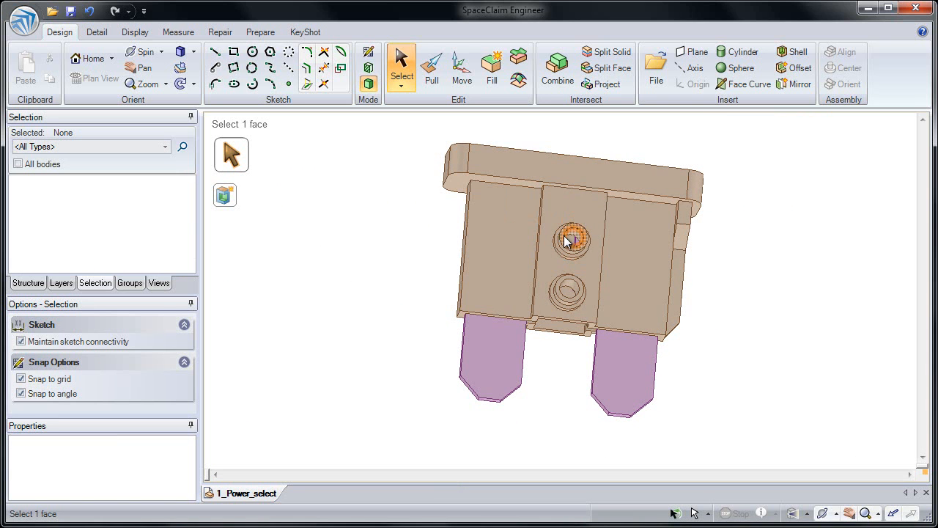
middle_click_drag(520, 230, 513, 275)
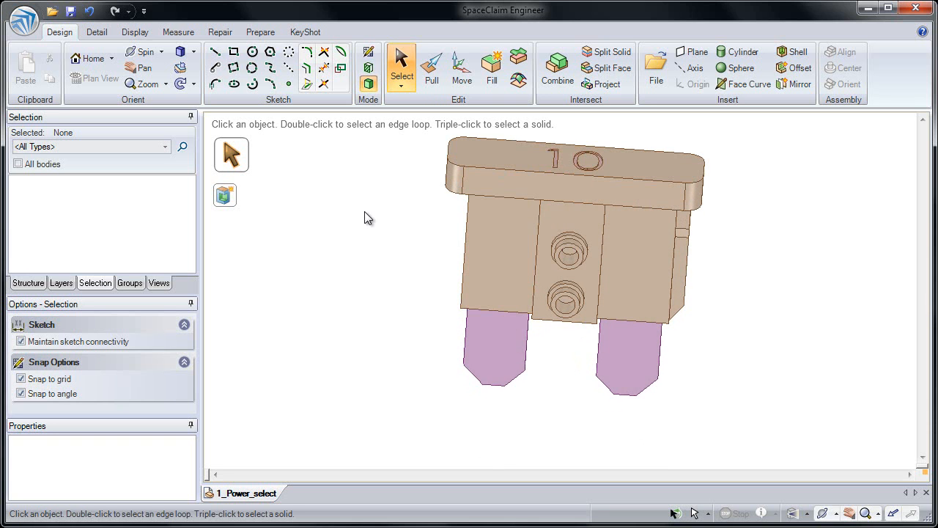
key("h")
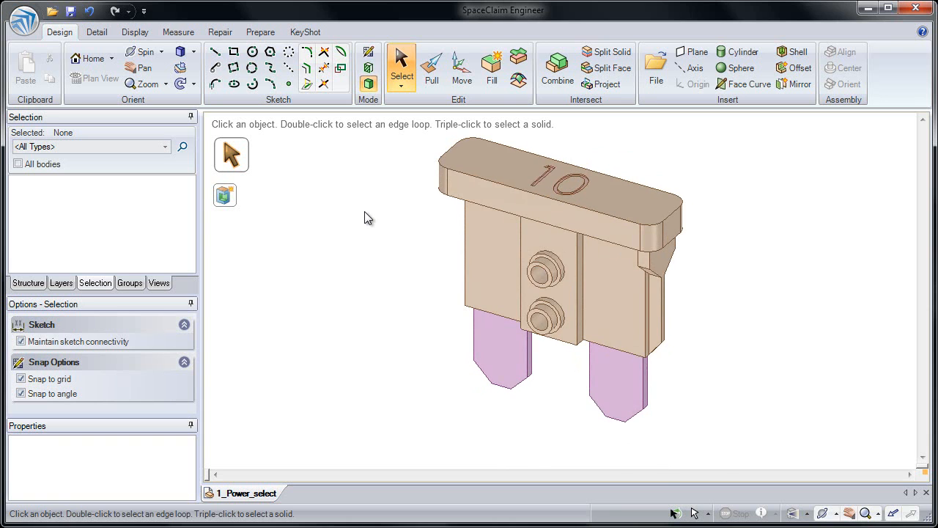